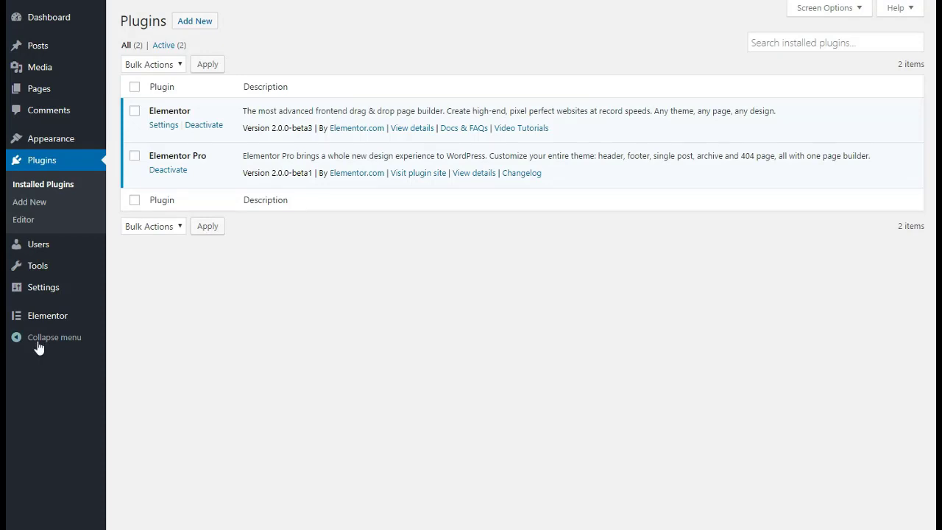
Open the Version Control page of Elementor's tools to view the rollback and beta tester options.
mouse_move(44, 315)
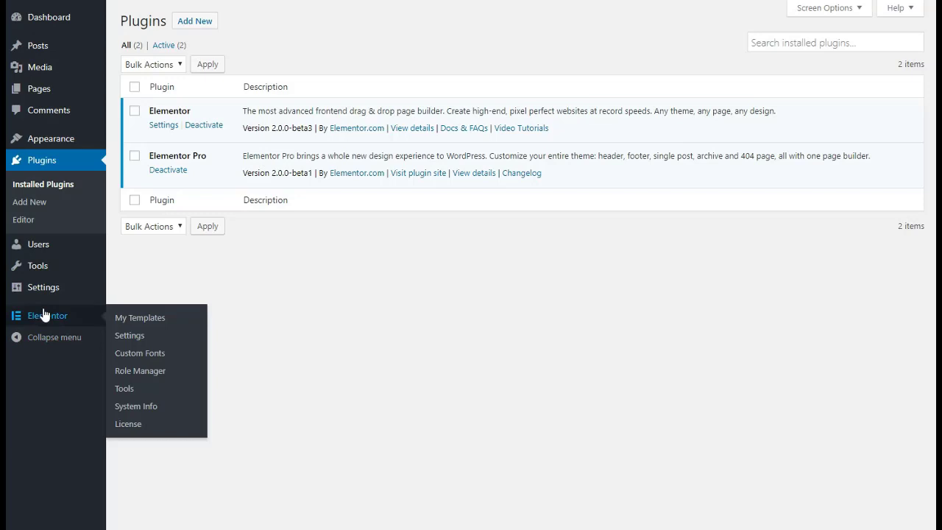
click(124, 390)
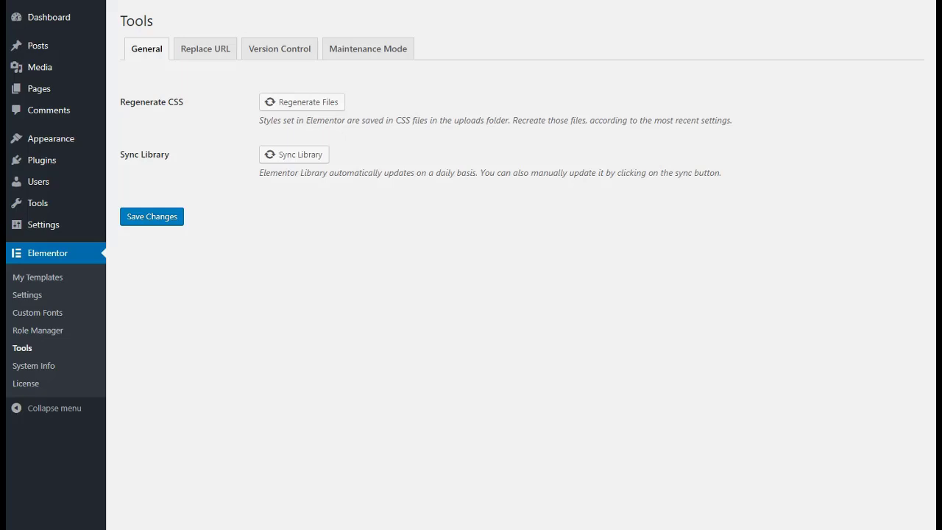
click(273, 50)
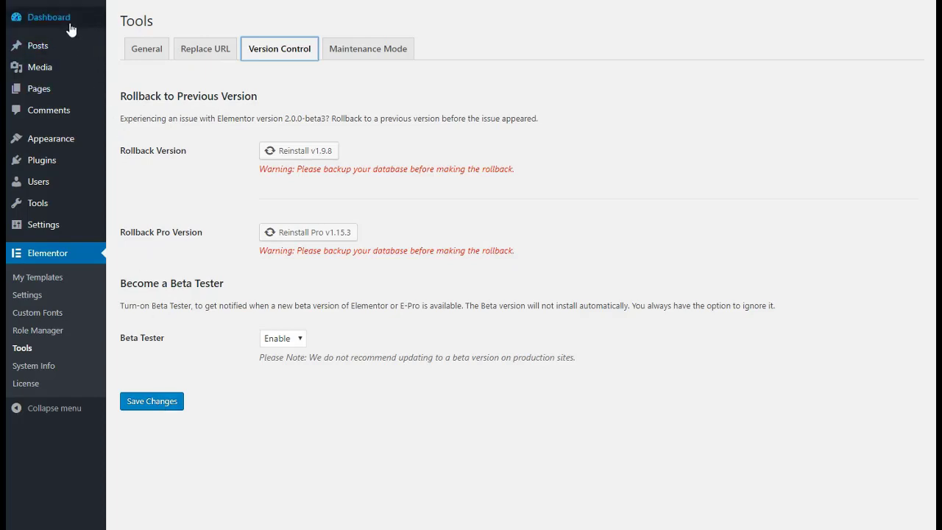
Open the WordPress updates page and check again for core, plugin and theme updates.
mouse_move(69, 25)
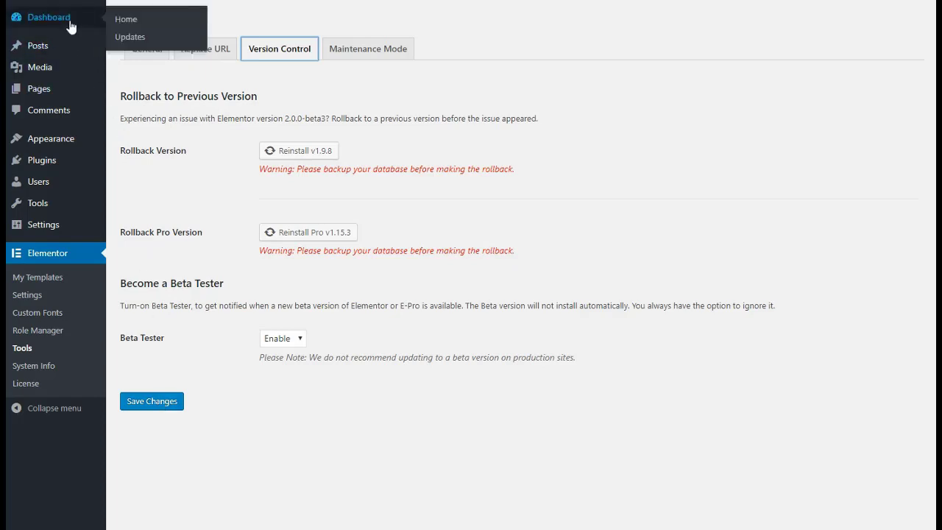
click(128, 44)
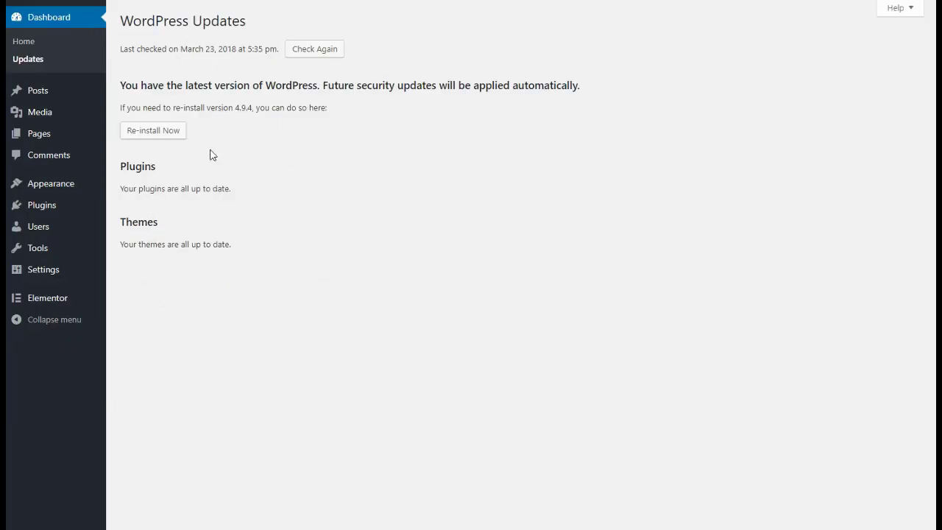
click(309, 49)
Open the list of installed themes to view which ones are available on the site.
mouse_move(47, 192)
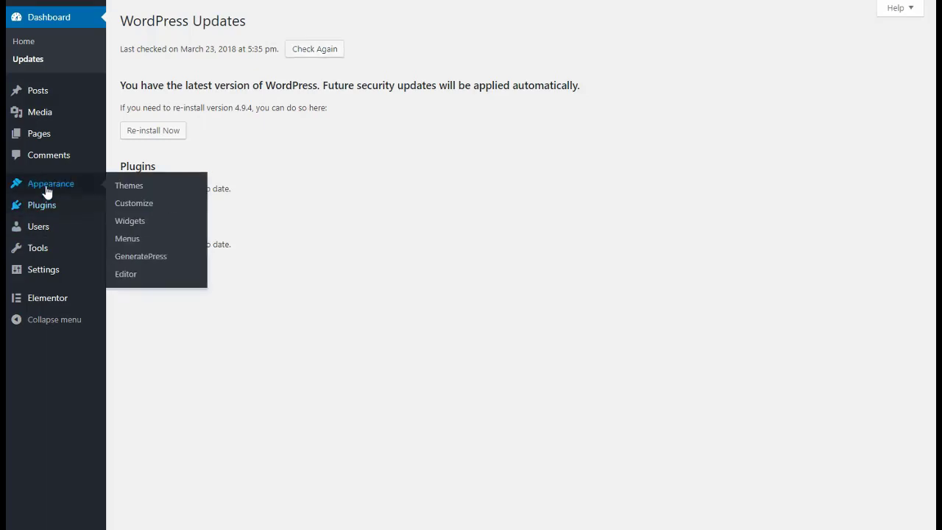
click(121, 185)
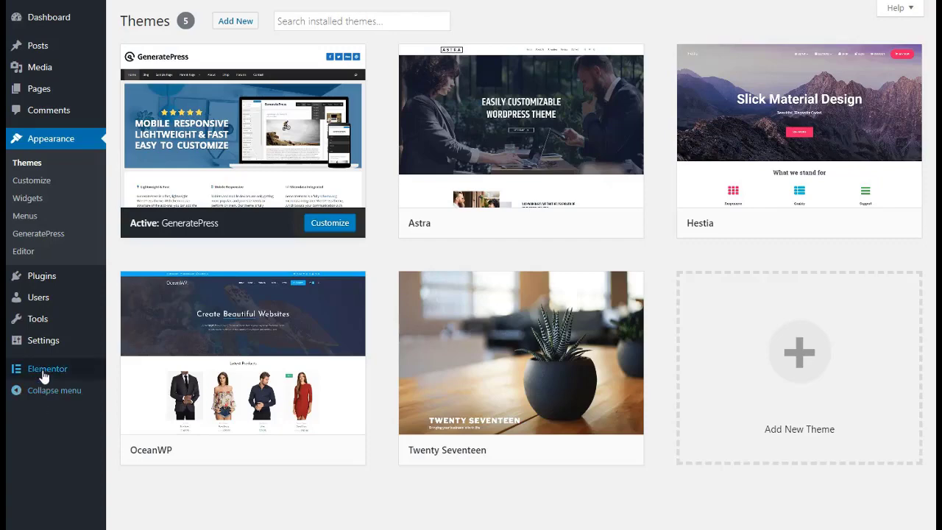
Open Elementor's Role Manager and expand the access options for the Editor role.
mouse_move(43, 374)
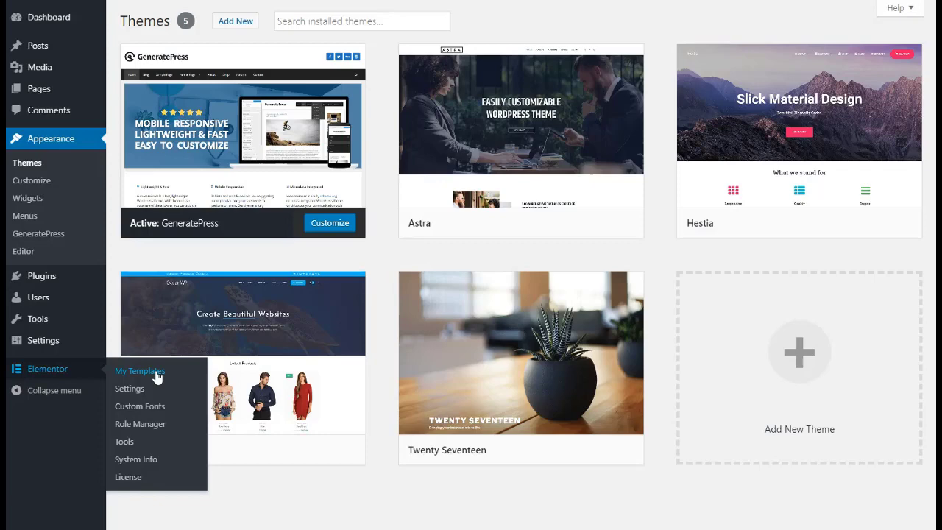
click(140, 424)
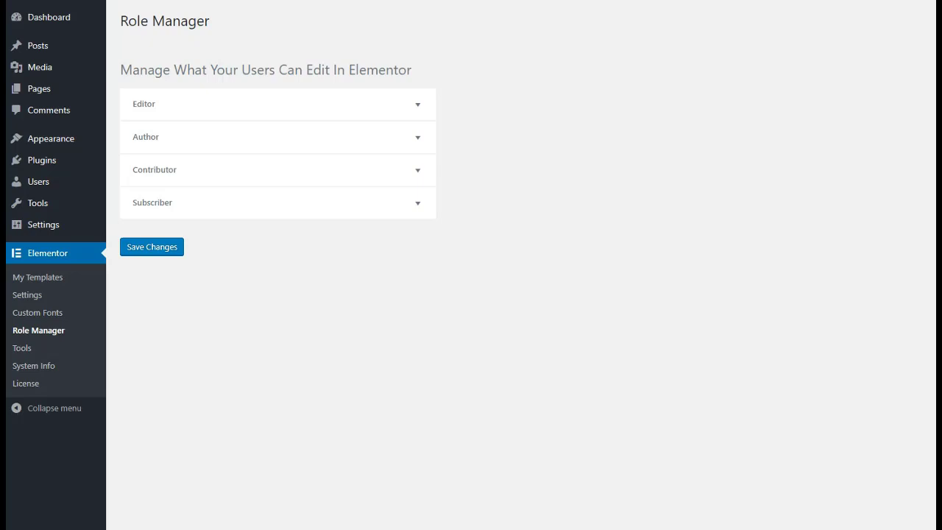
click(417, 109)
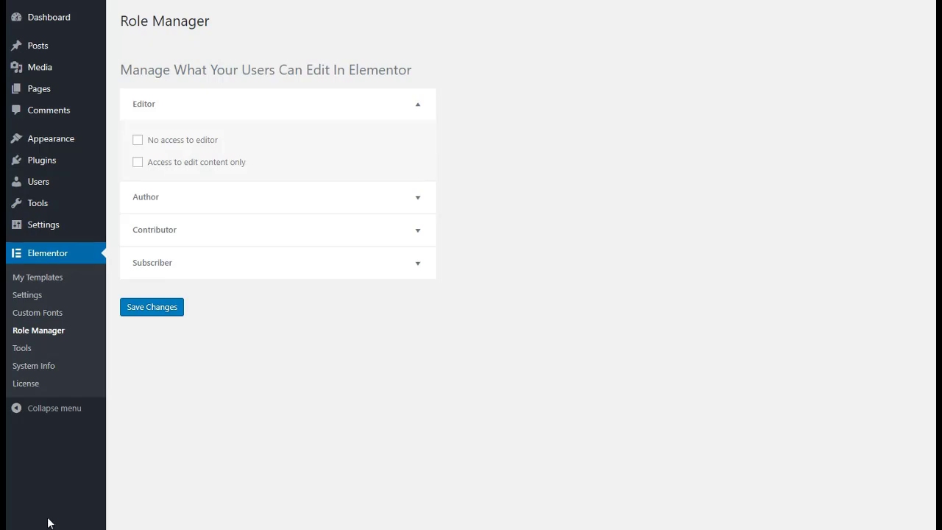
Create a new Elementor template of type Header named "Main Header" and insert the light grey metro header block.
click(42, 278)
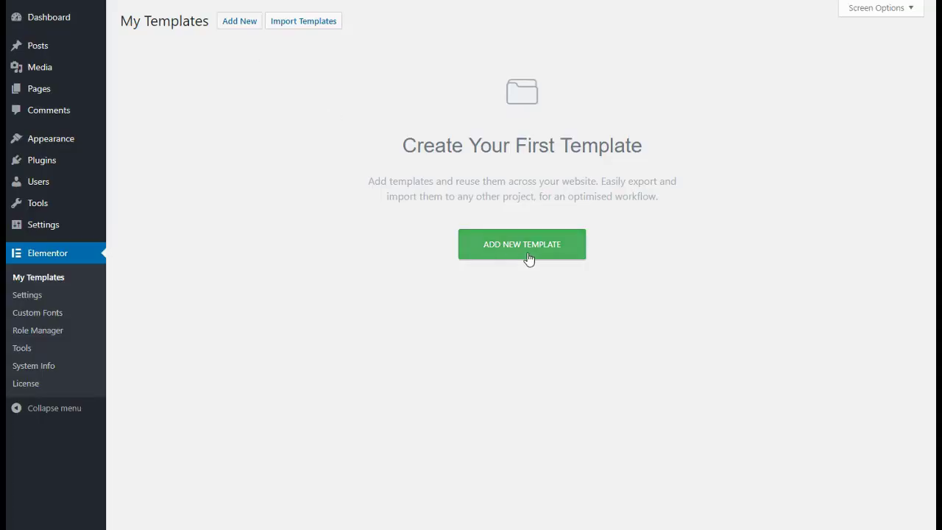
click(528, 258)
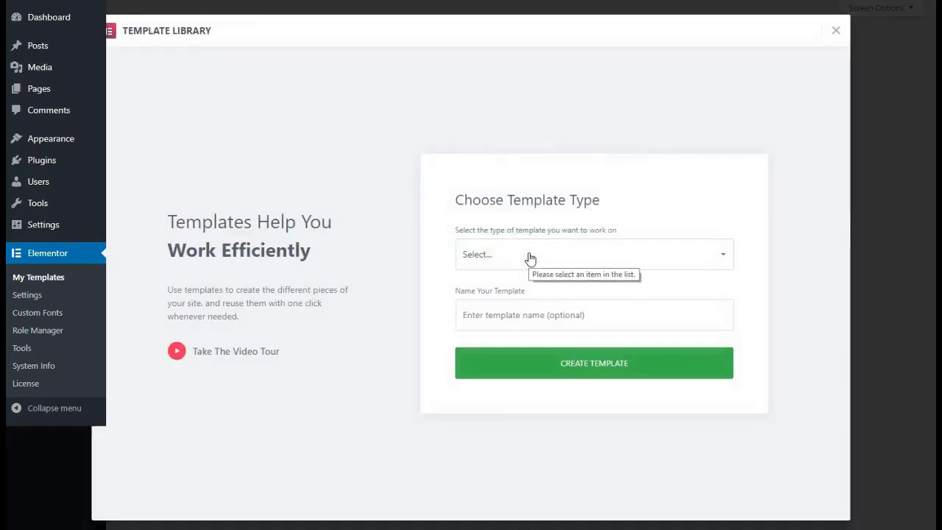
click(530, 257)
click(530, 256)
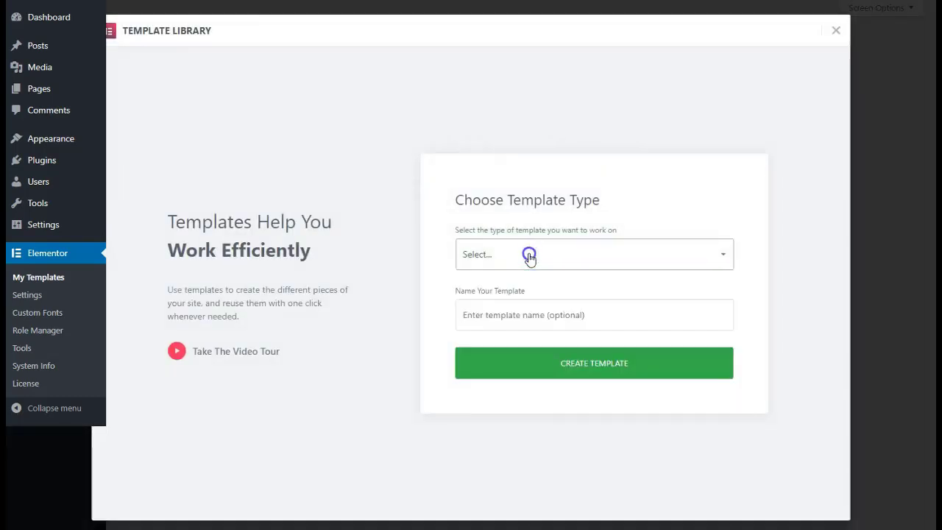
click(530, 257)
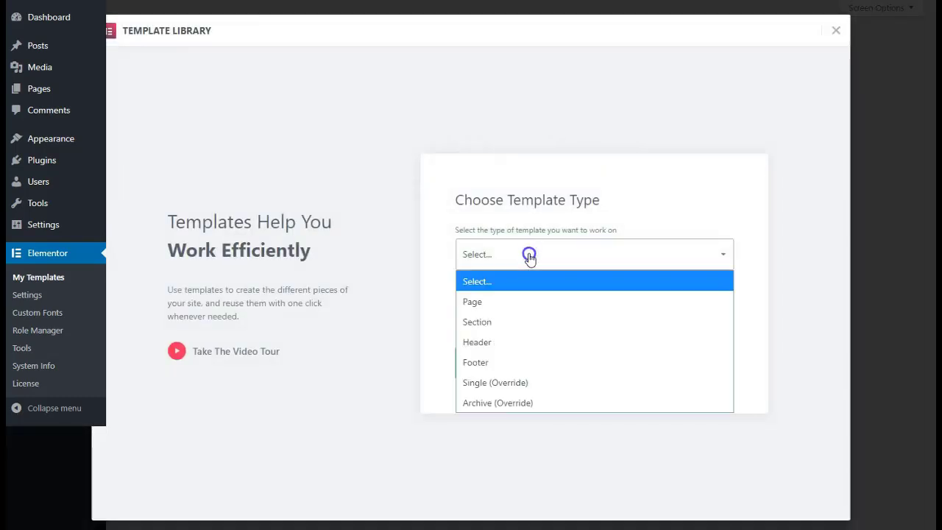
click(491, 349)
click(488, 318)
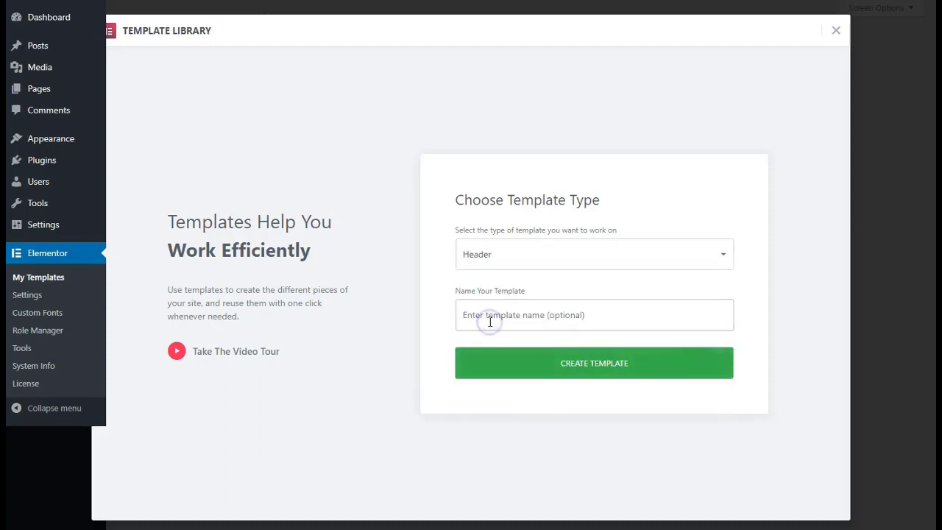
text(Main Header)
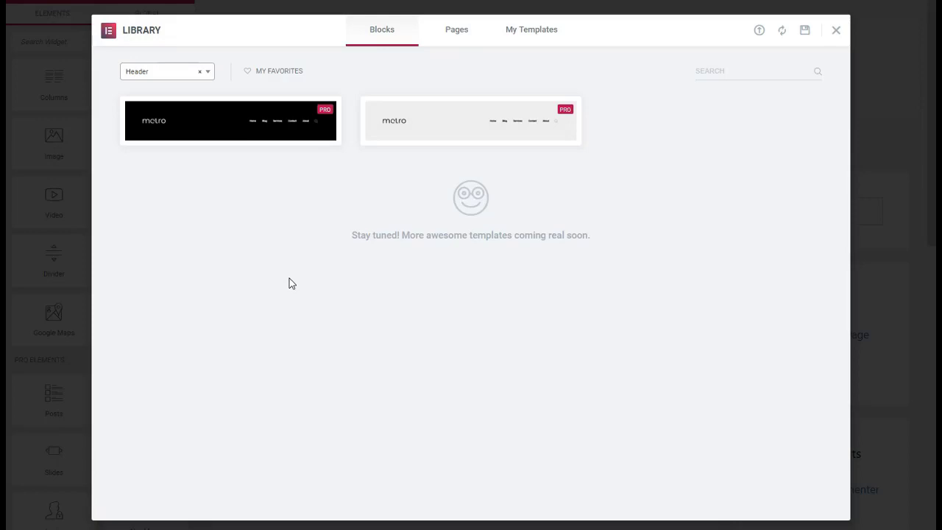
mouse_move(411, 134)
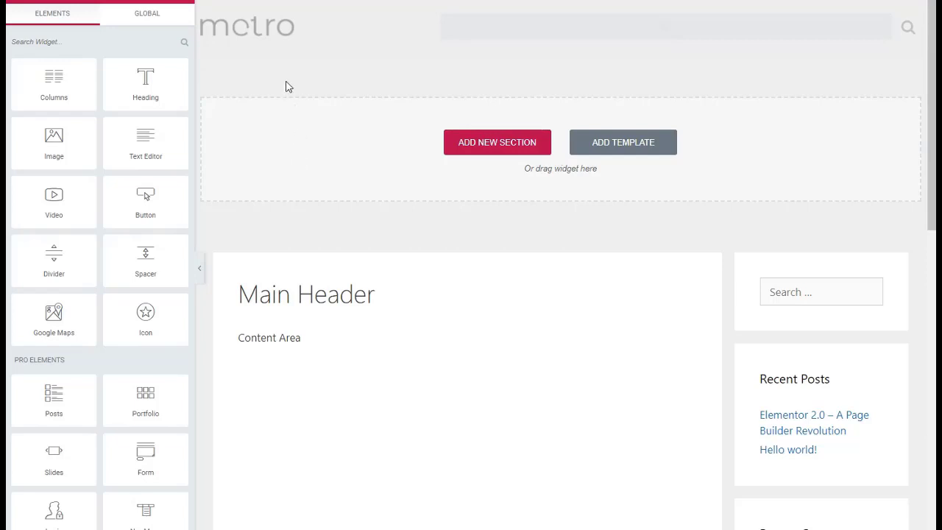
Replace the metro logo image in the header with logo1.png from the media library.
click(277, 35)
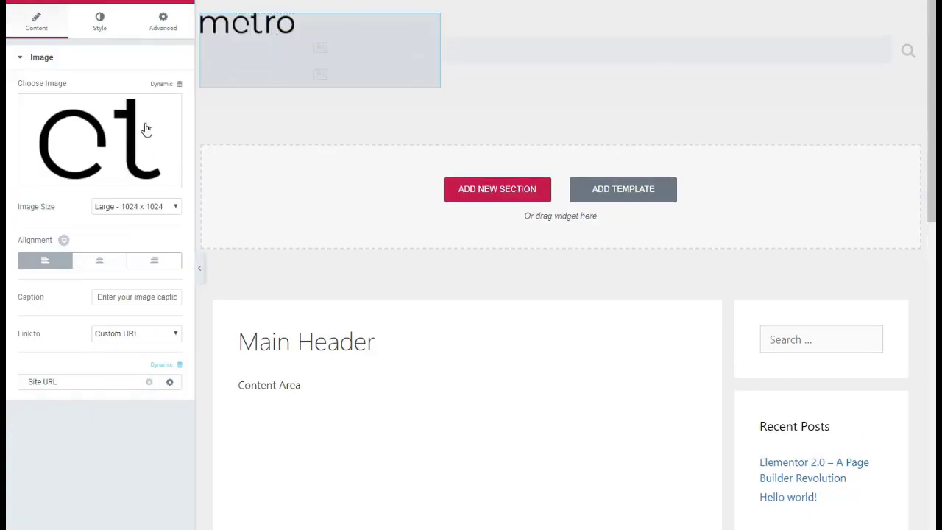
mouse_move(81, 181)
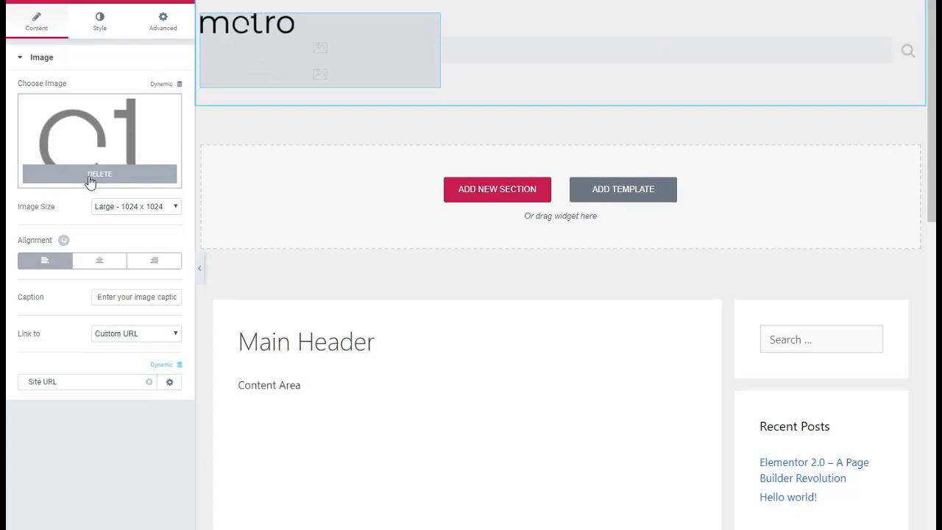
click(90, 178)
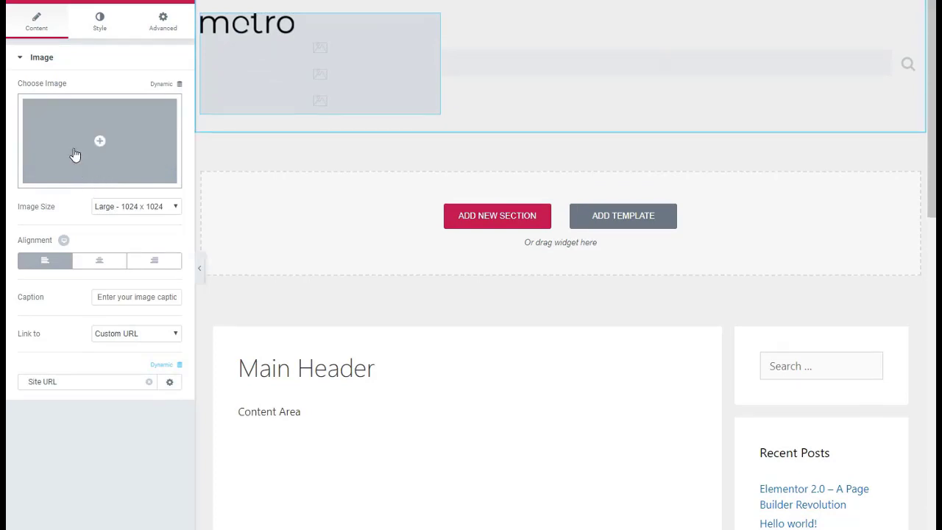
click(74, 154)
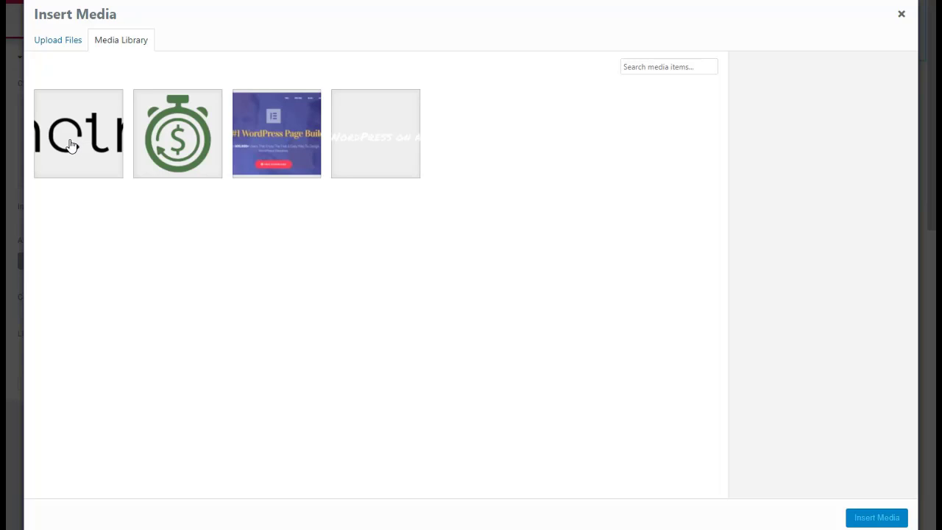
click(70, 144)
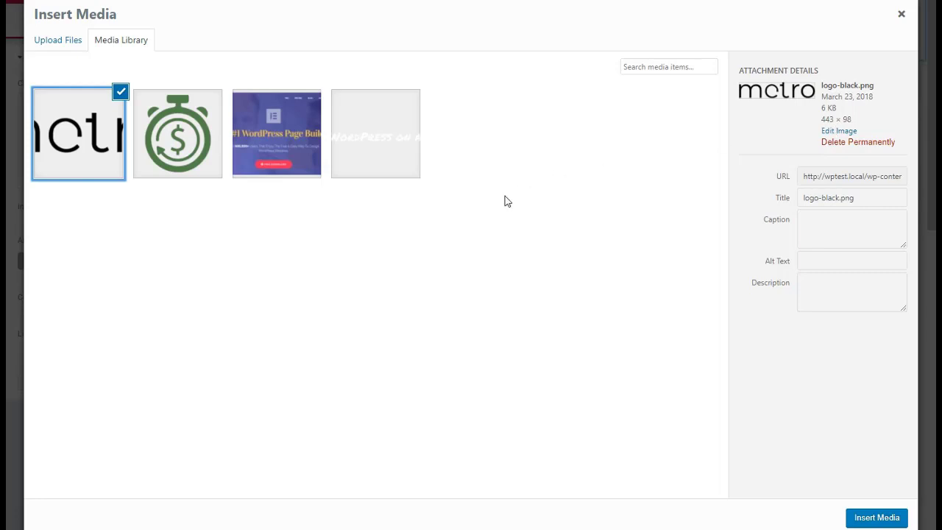
click(367, 128)
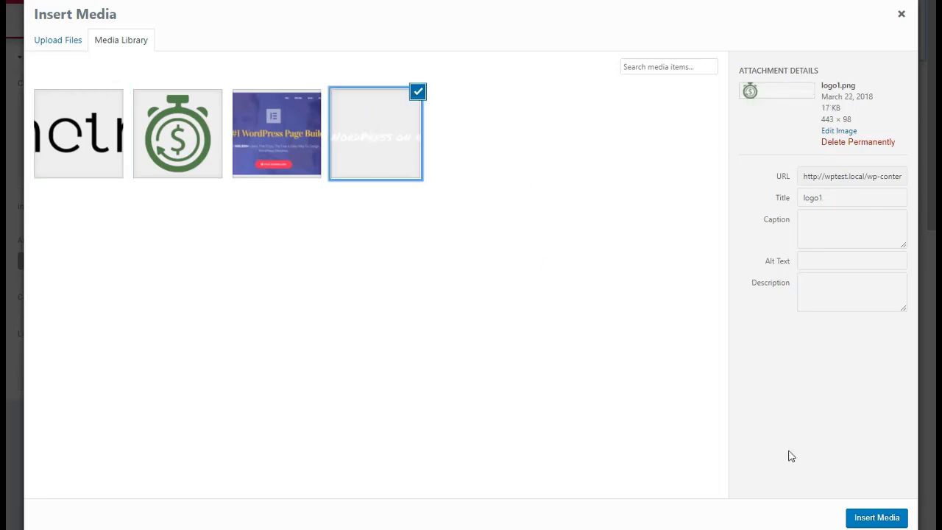
click(876, 517)
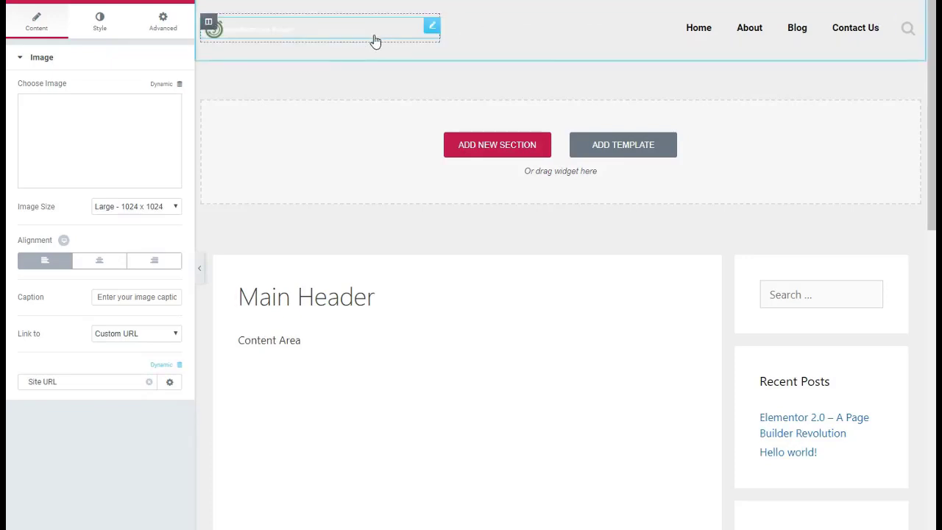
Set the size of the header's logo image to 100%.
click(101, 28)
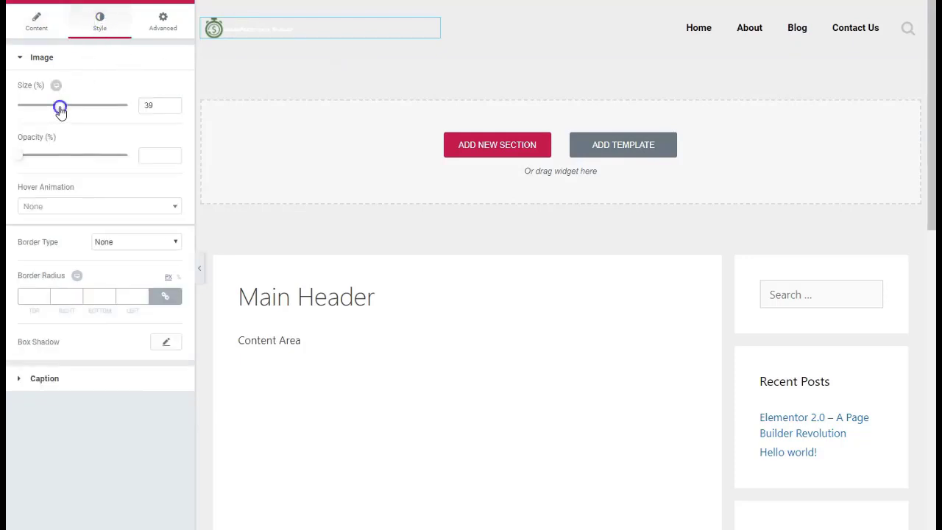
drag(59, 106, 134, 116)
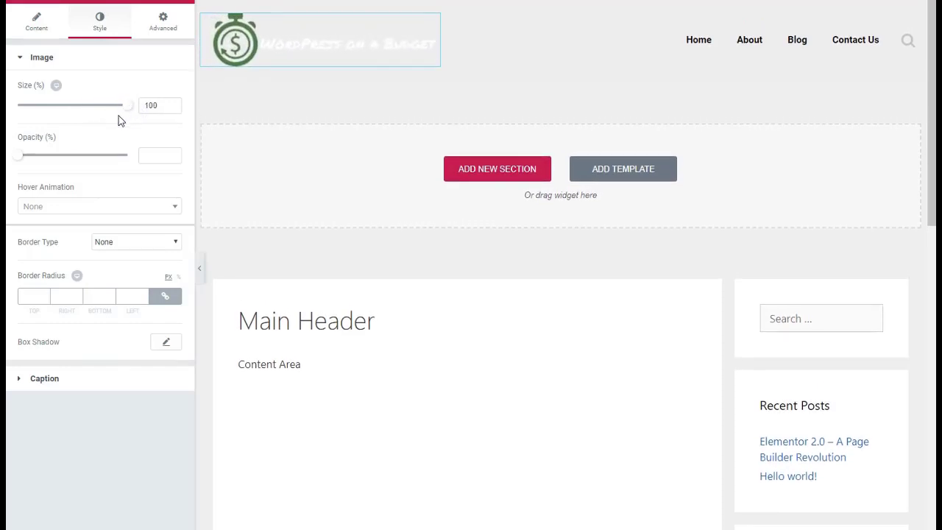
click(36, 25)
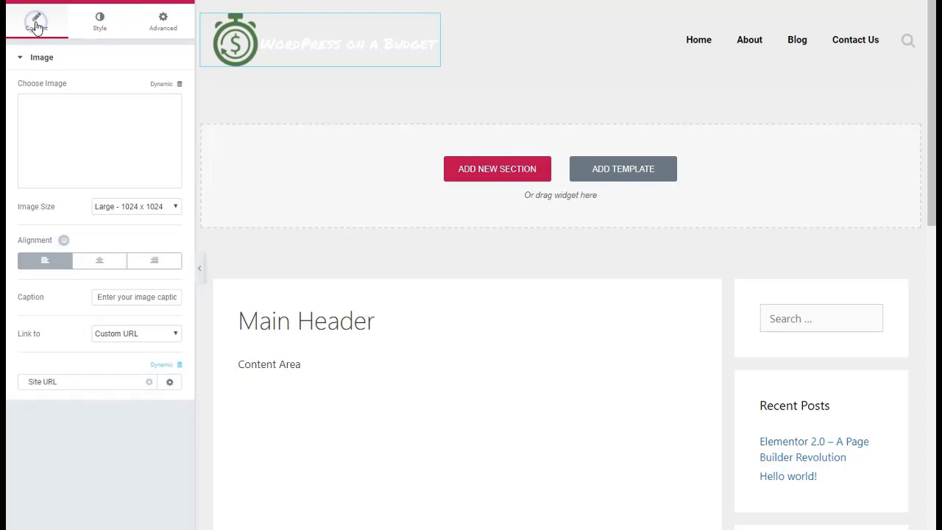
Add a display condition that includes the header template on the Entire Site.
click(671, 61)
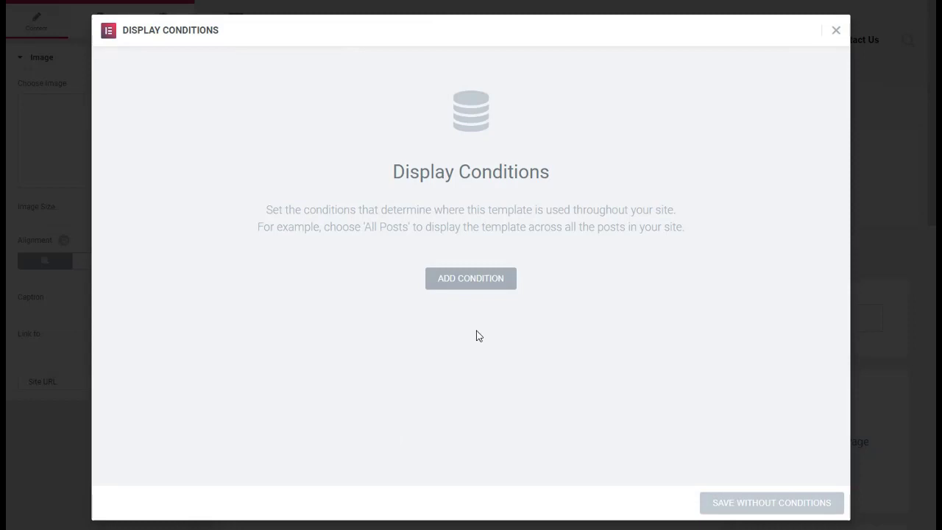
click(467, 286)
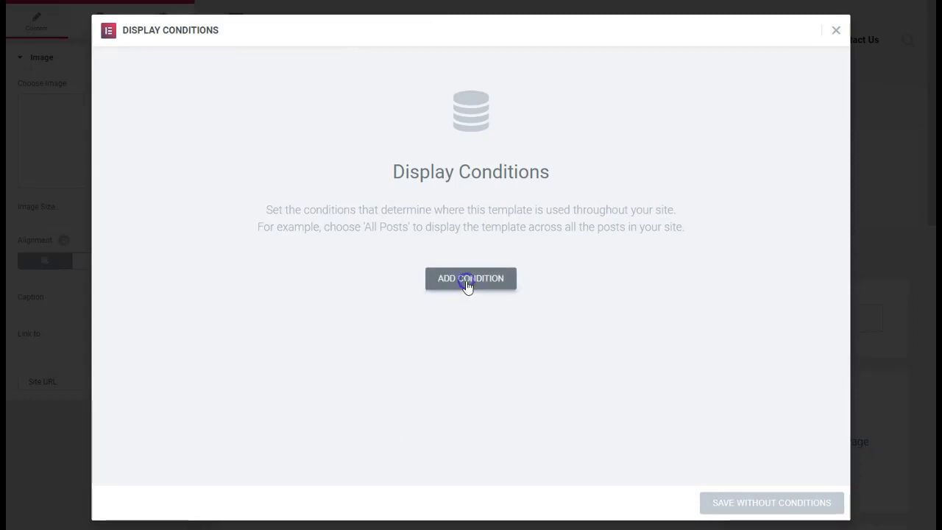
click(467, 285)
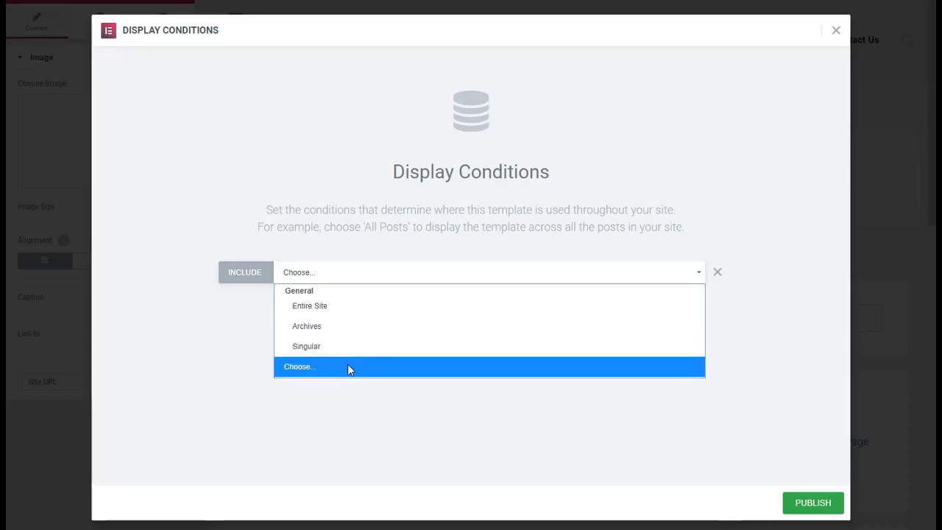
click(336, 308)
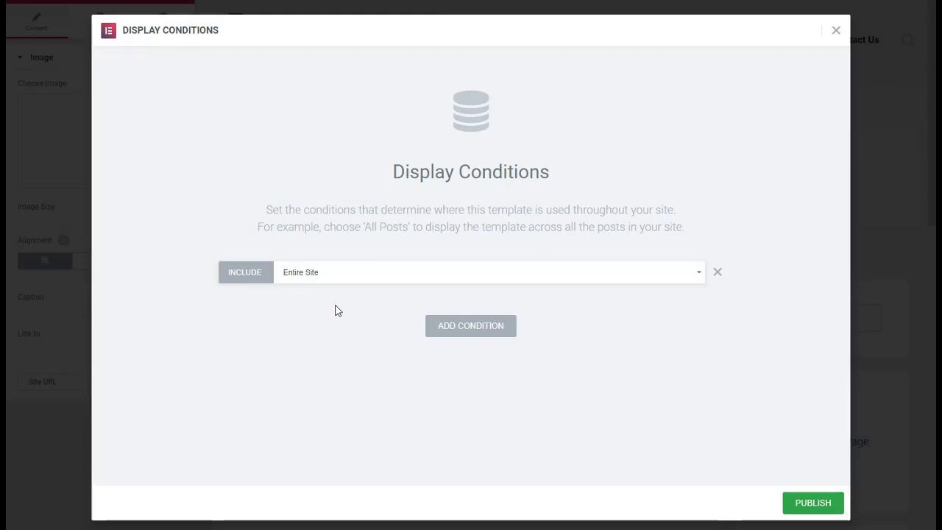
Add a second display condition that excludes the header template from Singular content.
click(443, 326)
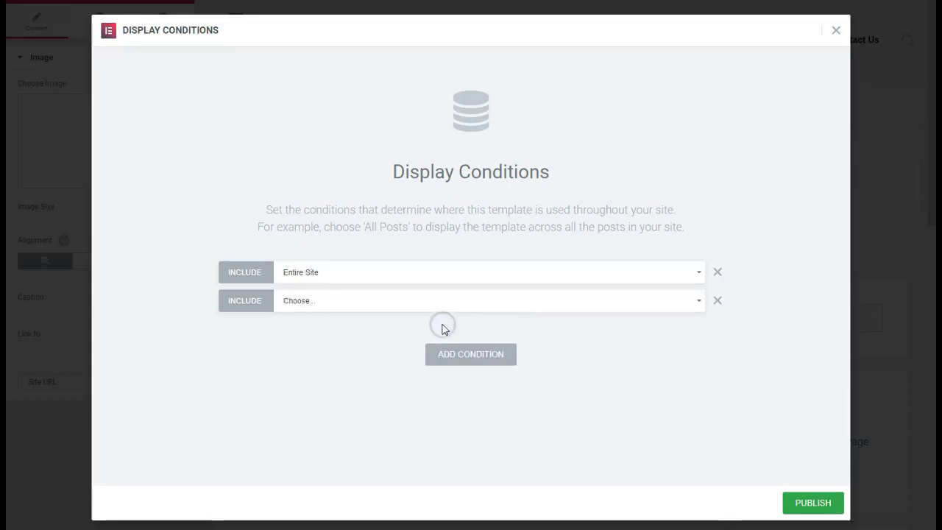
click(232, 307)
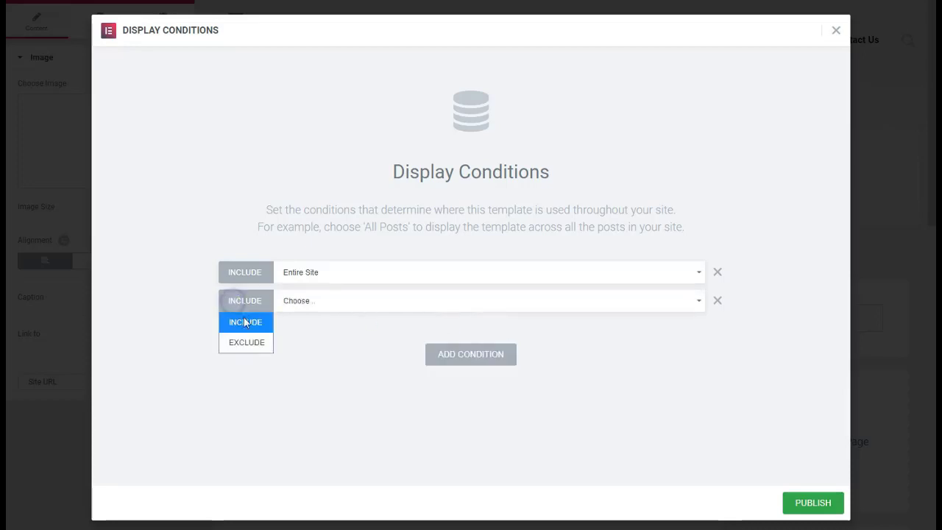
click(243, 345)
click(326, 300)
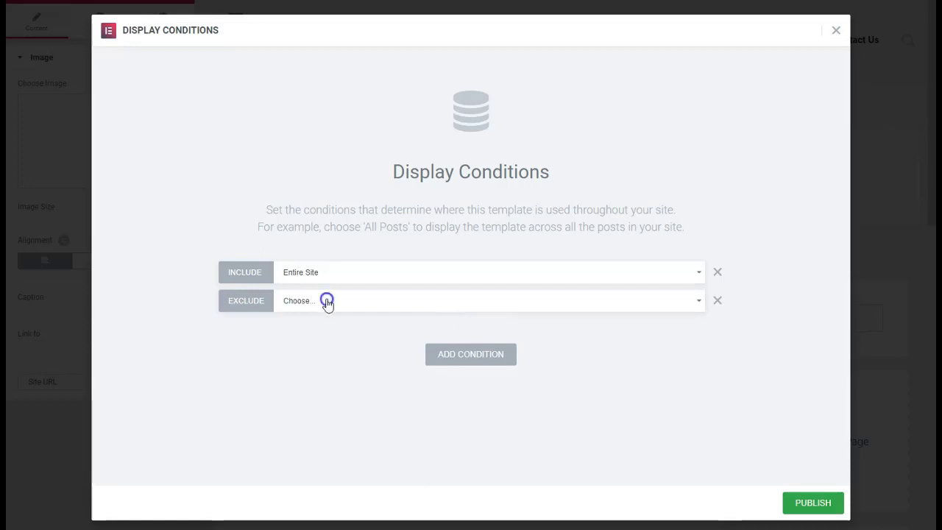
click(313, 376)
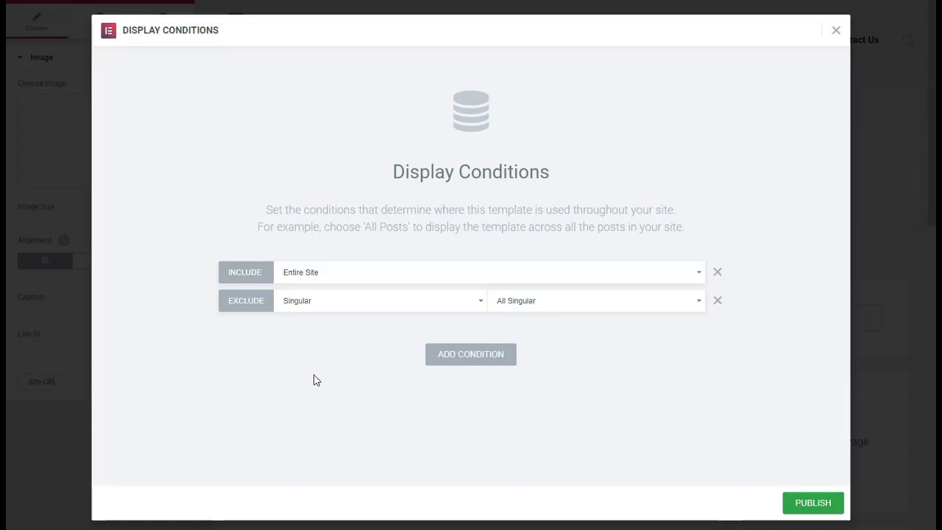
Remove the Singular exclusion from the display conditions and publish the header template for the Entire Site.
click(717, 304)
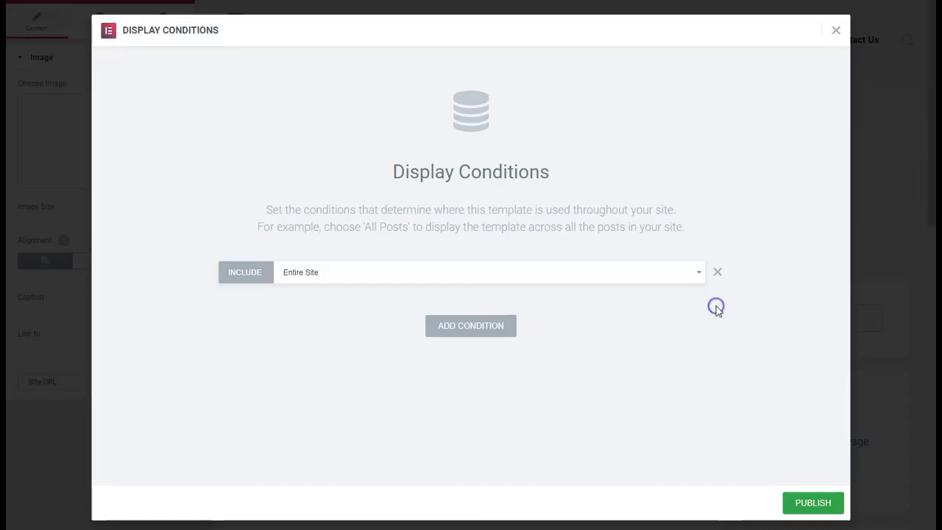
click(794, 506)
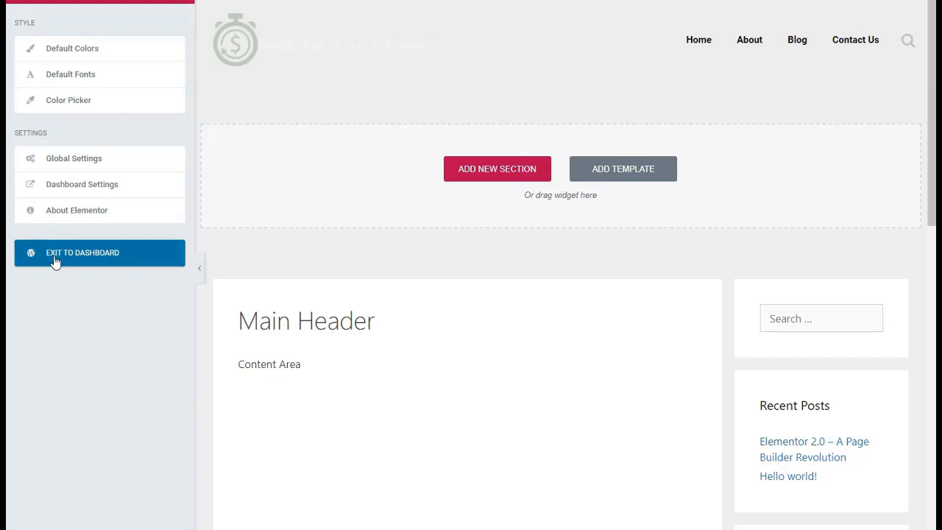
Exit the header editor to the WordPress dashboard and open Elementor's My Templates list.
click(55, 258)
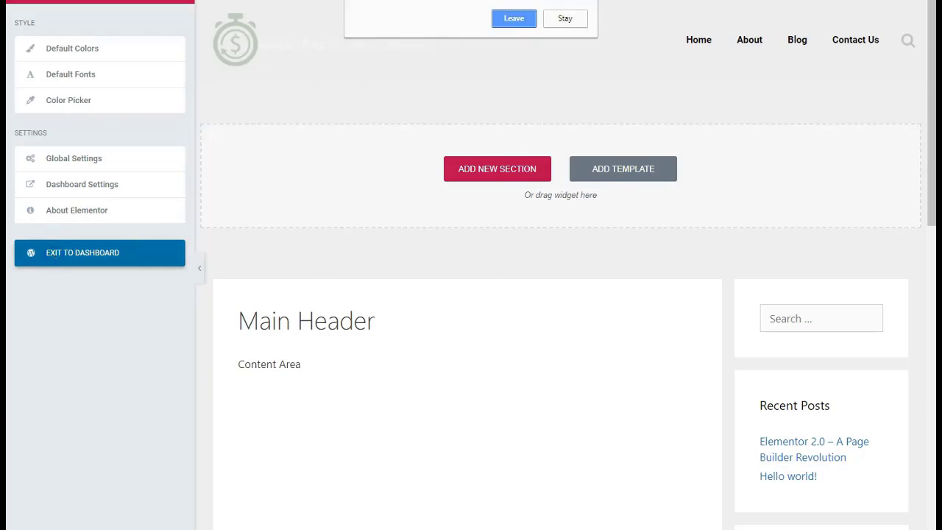
click(511, 22)
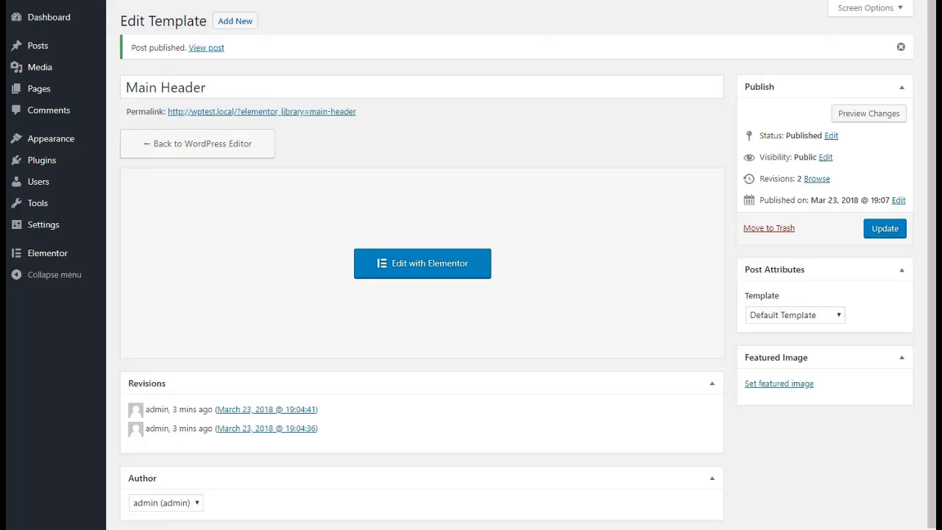
mouse_move(33, 263)
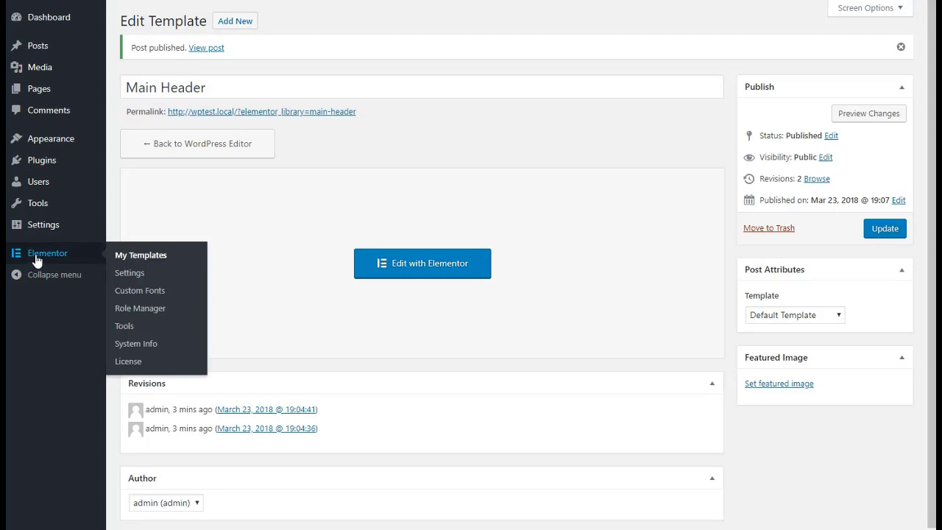
click(137, 255)
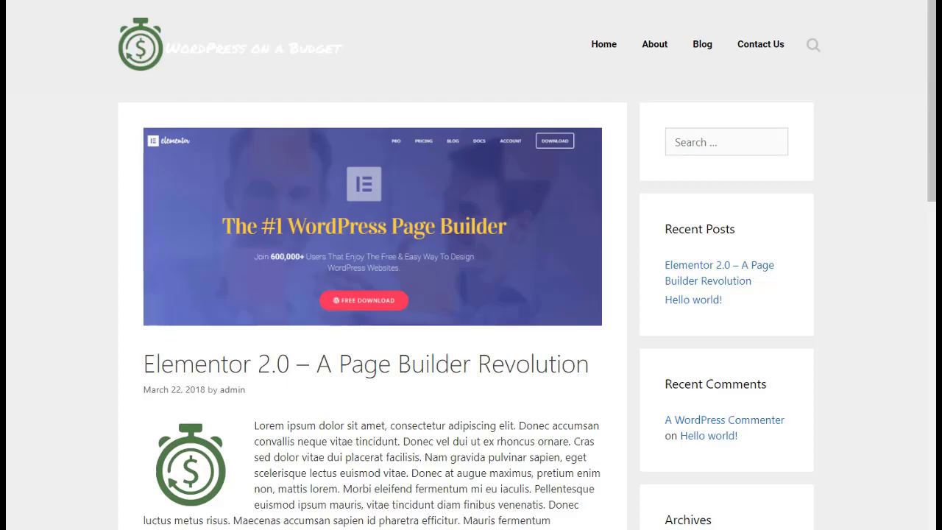
key(ctrl+Tab)
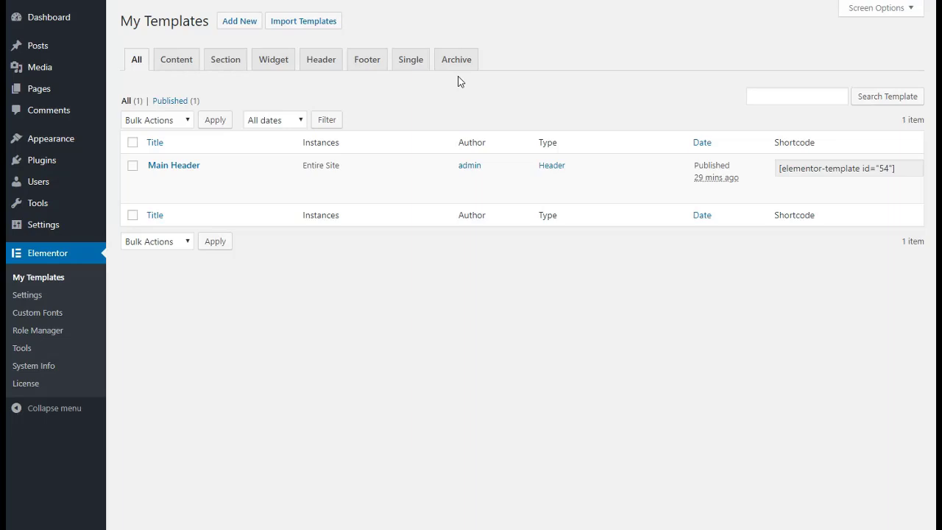
Create a new Single (Override) template named Blog Page.
click(410, 65)
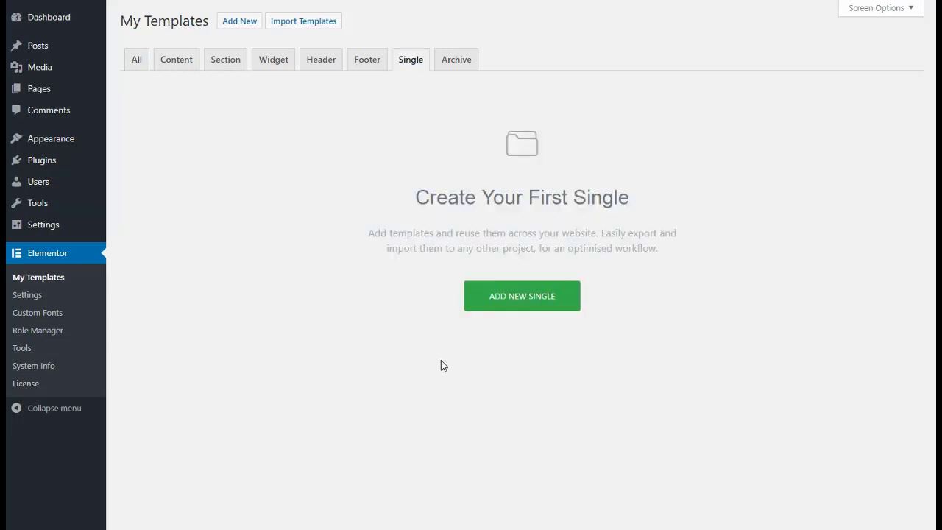
click(513, 303)
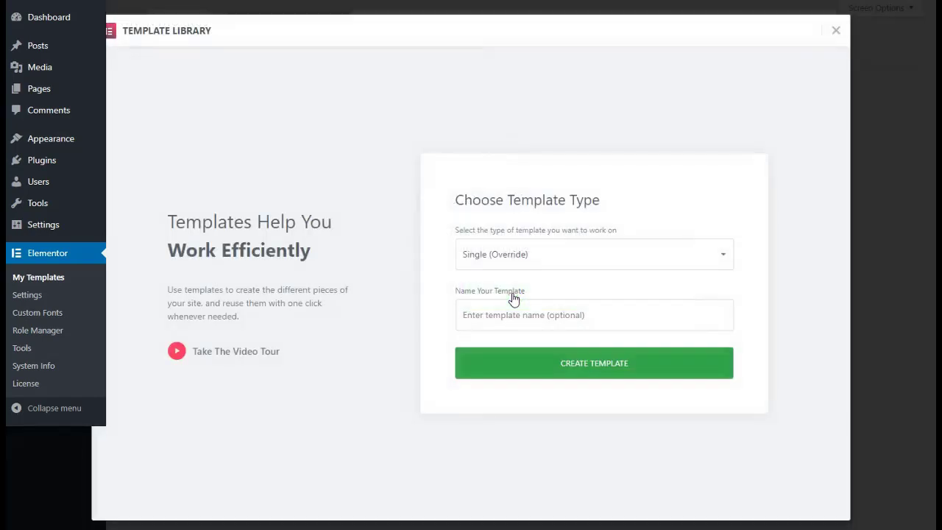
click(546, 315)
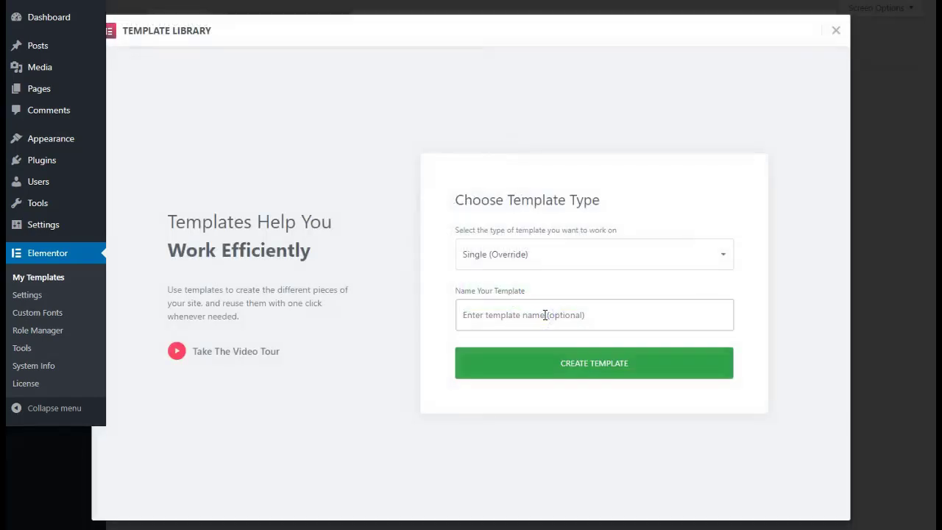
text(Blog Page)
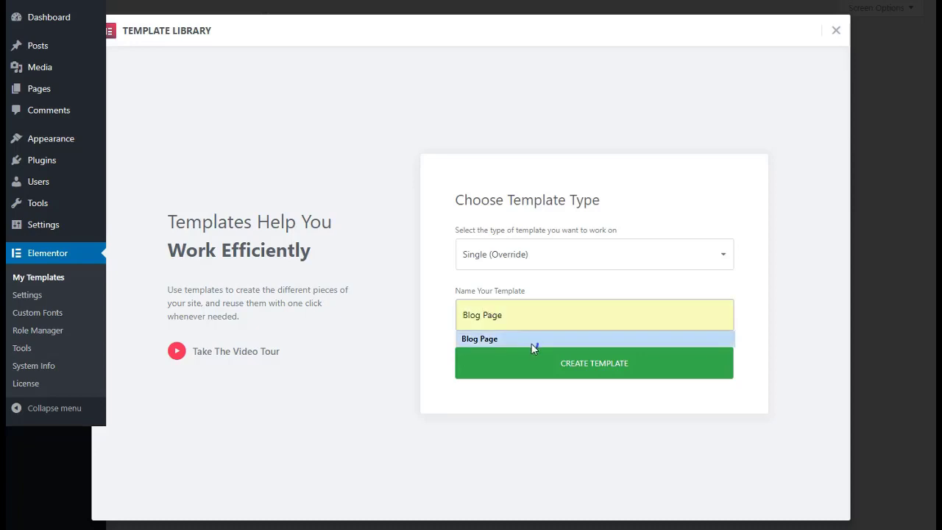
click(533, 340)
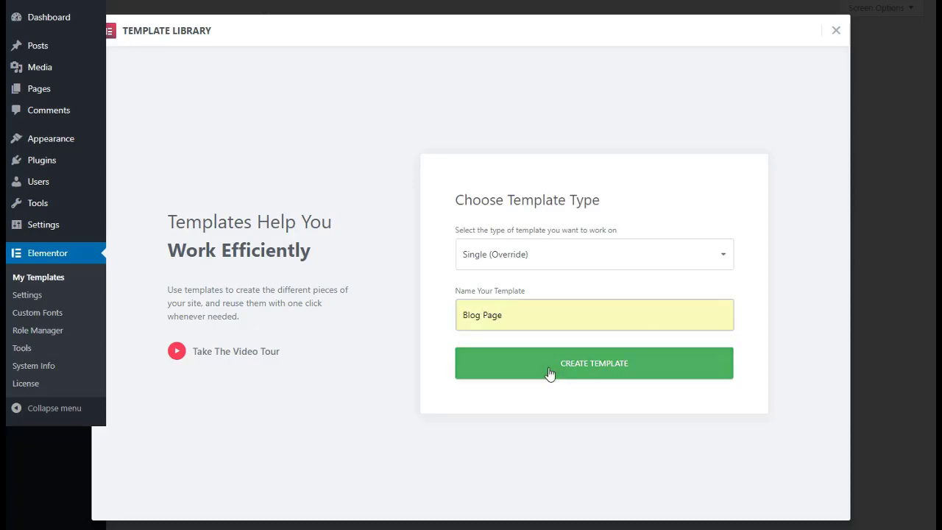
click(549, 372)
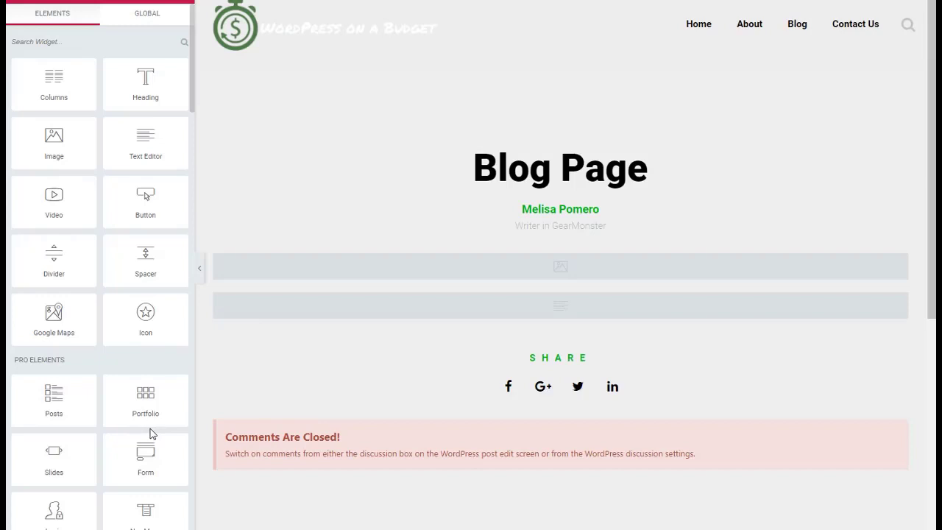
Browse the dynamic sources available for the template's title heading and choose Post Title.
click(472, 168)
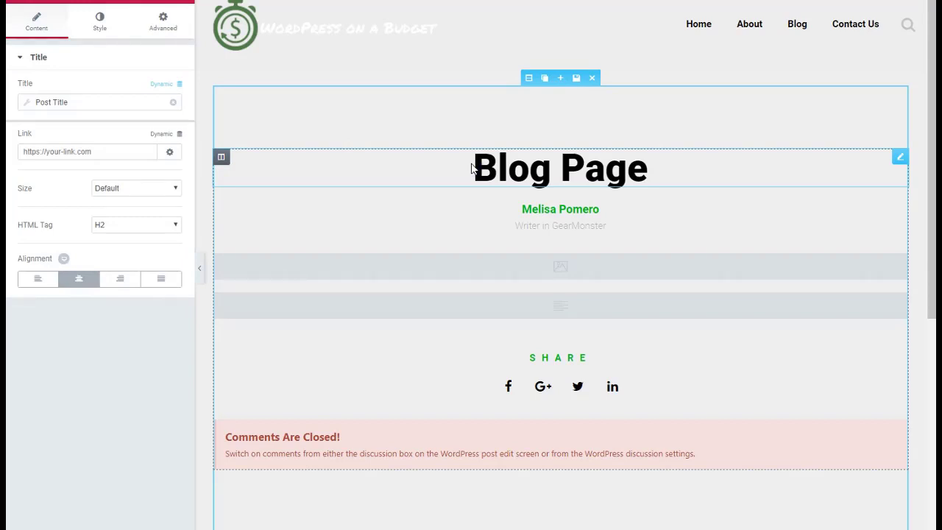
click(171, 88)
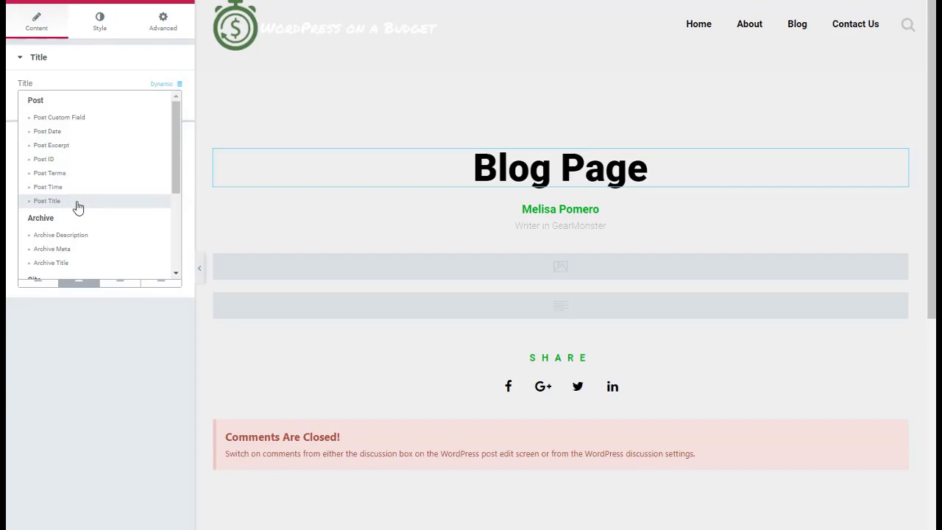
drag(176, 177, 170, 254)
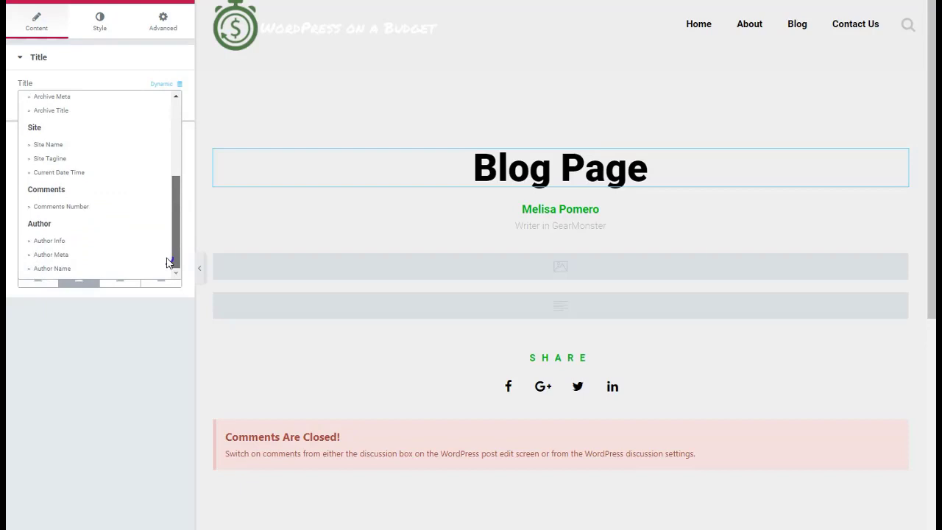
drag(168, 238, 173, 169)
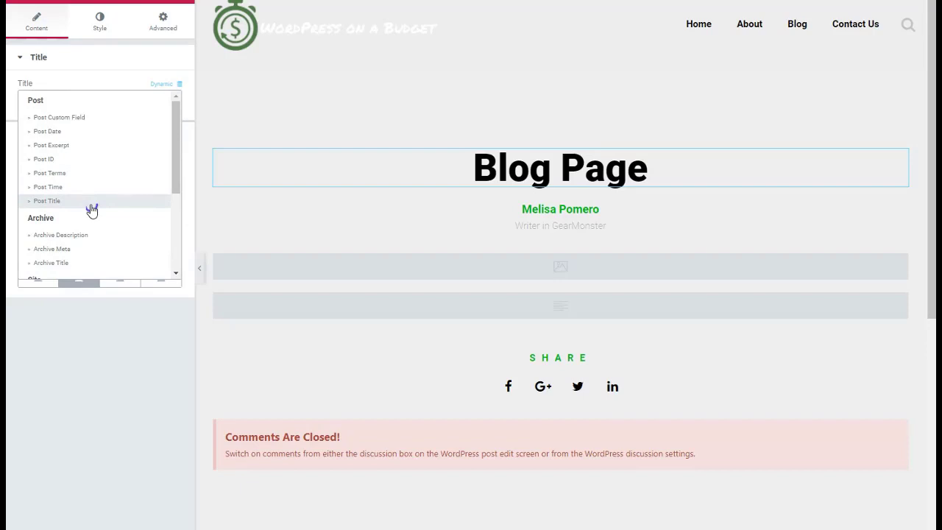
click(47, 200)
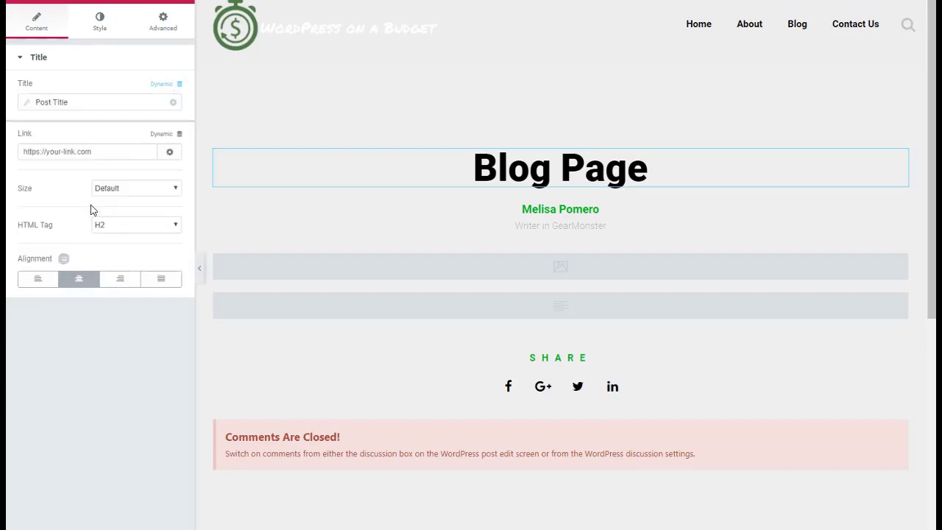
Set the author box's name to WP On A Budget and its biography to Writer in Wordpress.
click(554, 213)
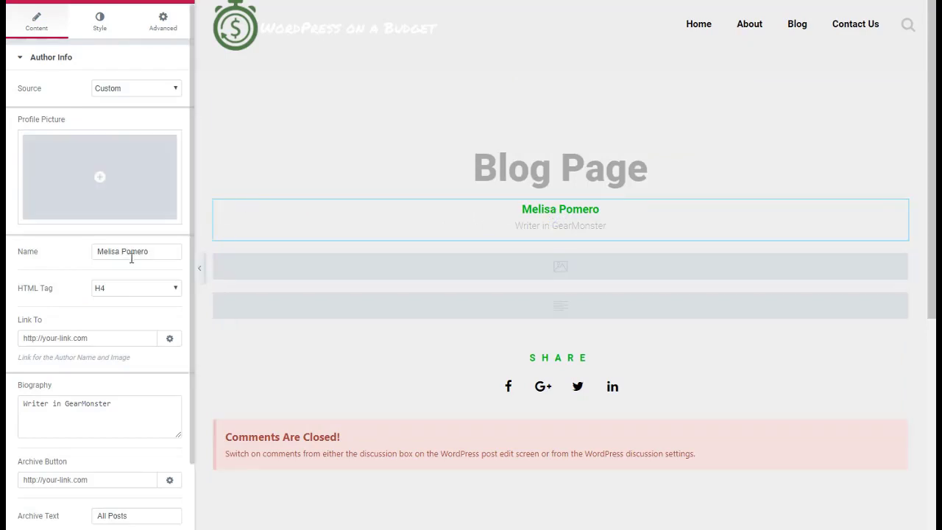
drag(154, 252, 87, 259)
text(W)
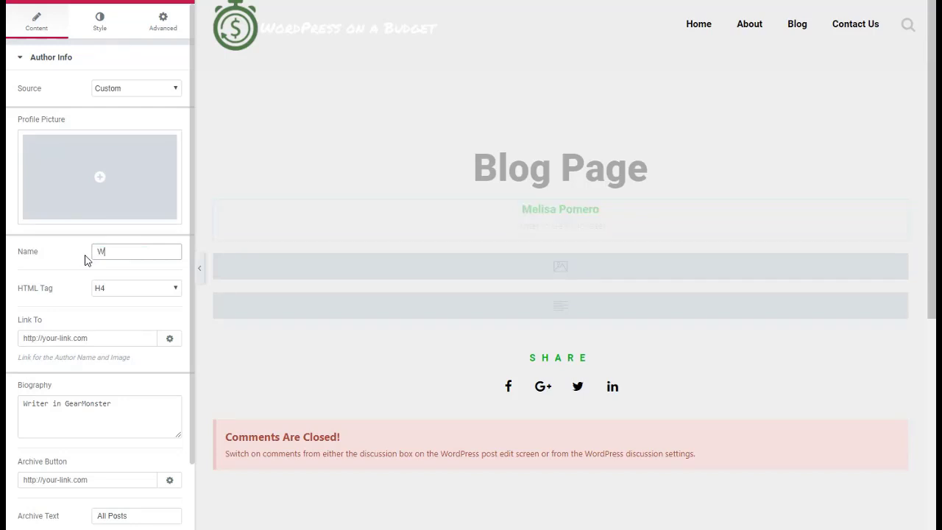
text(P On A Budget)
drag(65, 406, 124, 415)
text(Writer in W)
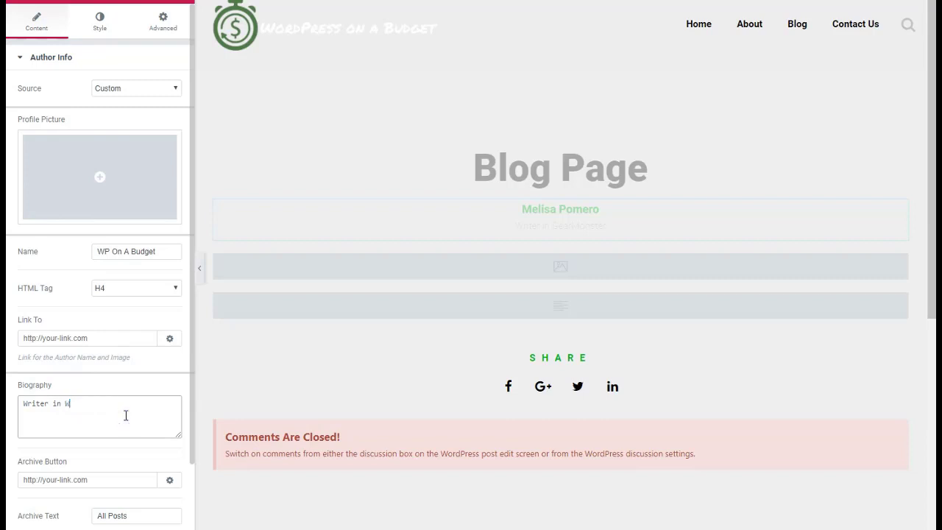
text(ordpress)
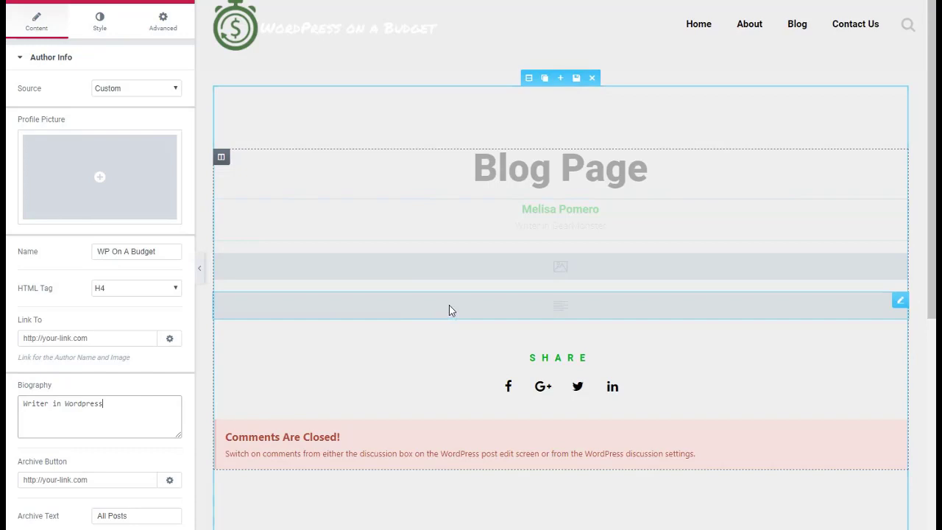
Set the template to preview as the post Elementor 2.0 - A Page Builder Revolution and apply the preview.
click(457, 268)
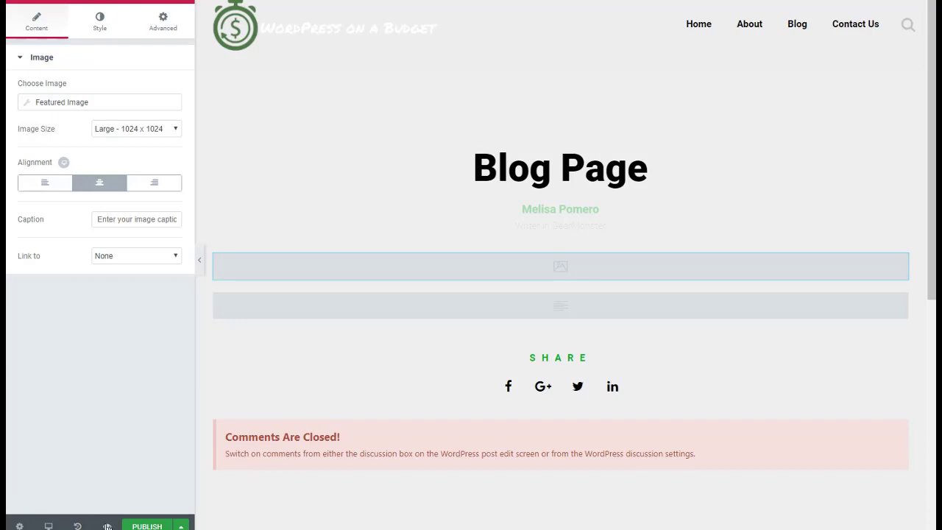
mouse_move(107, 526)
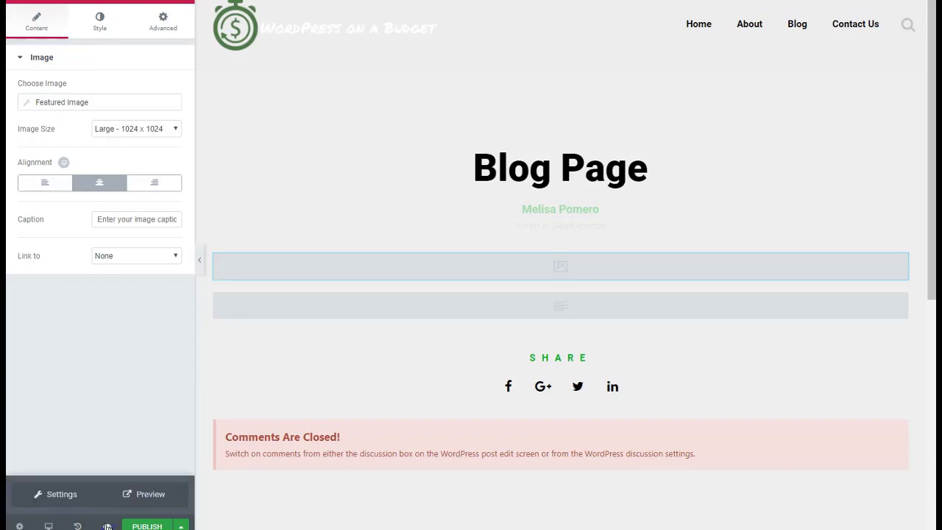
click(62, 495)
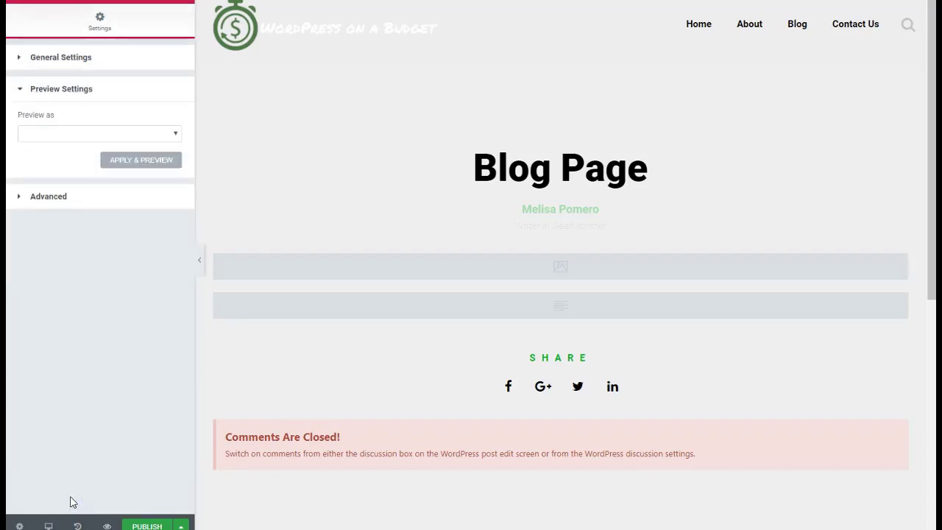
click(33, 136)
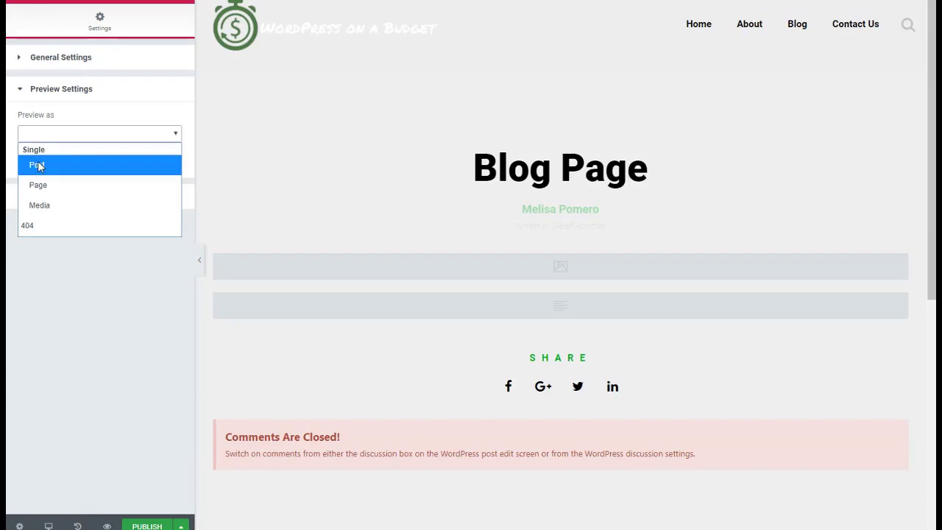
click(39, 166)
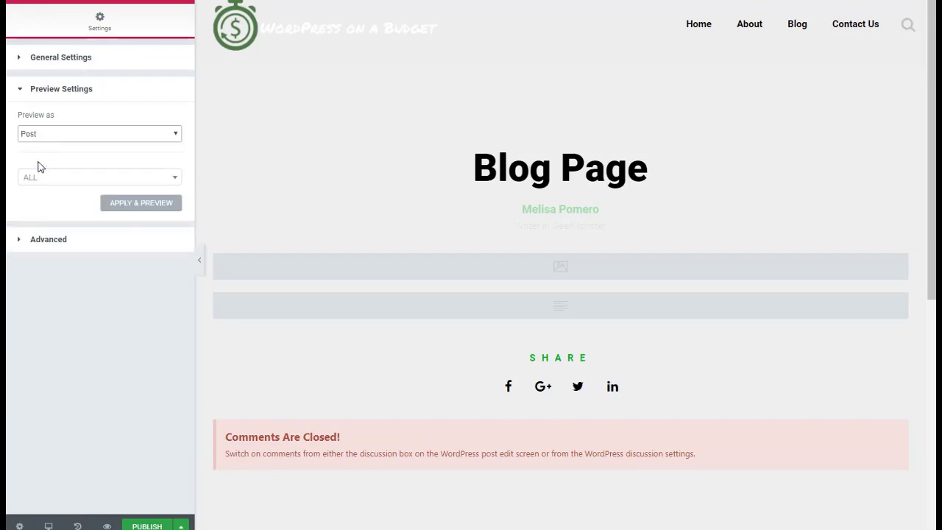
click(40, 181)
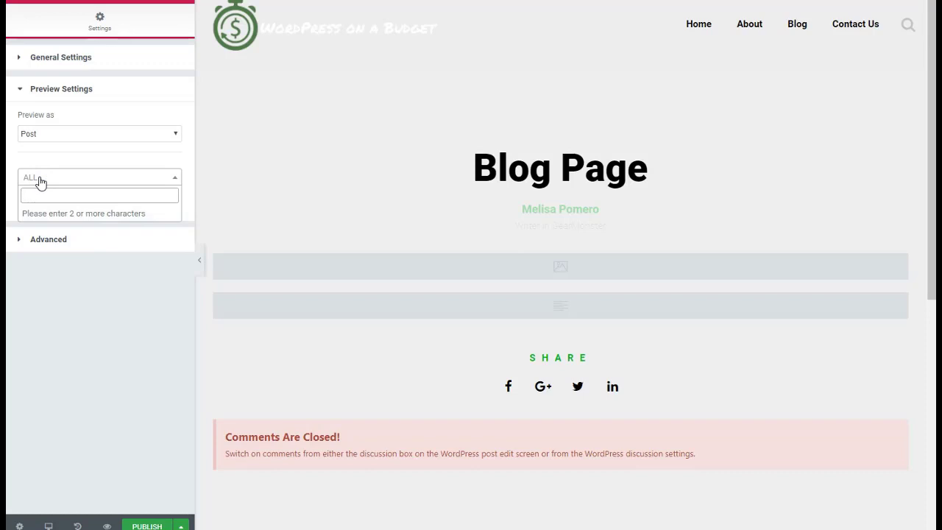
text(el)
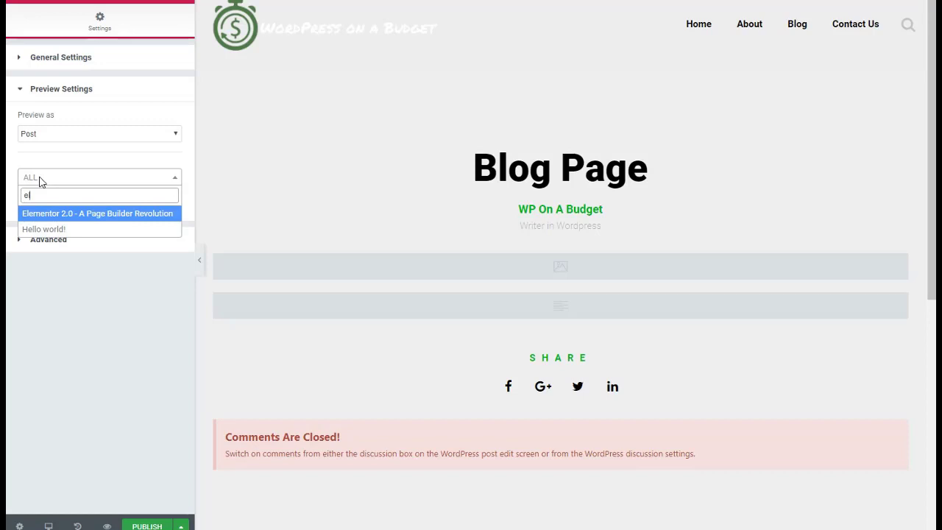
click(45, 215)
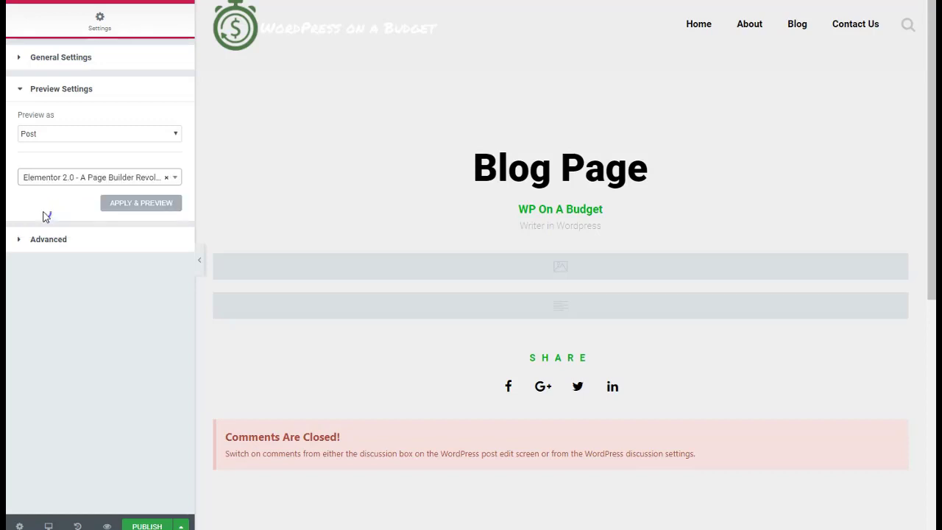
click(124, 209)
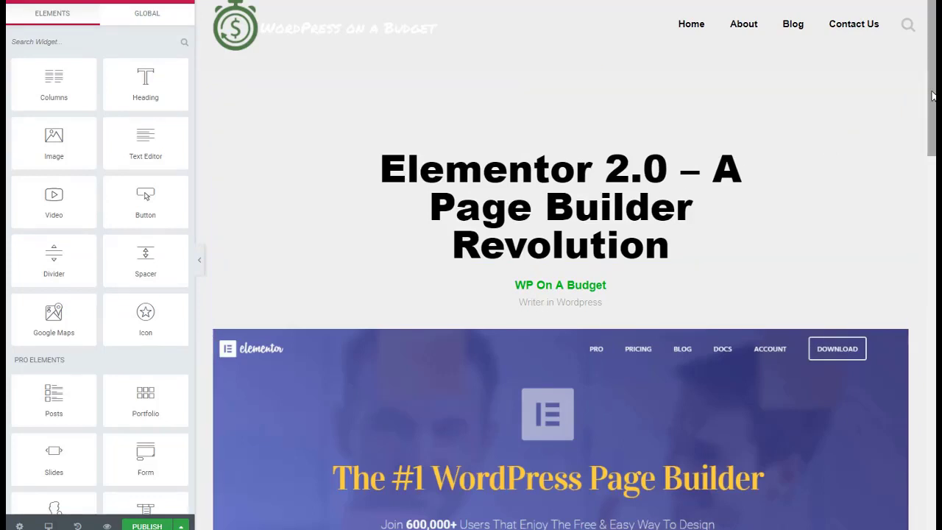
Publish the Blog Page template with a display condition that includes All Singular, and exit to the dashboard.
drag(932, 99, 933, 388)
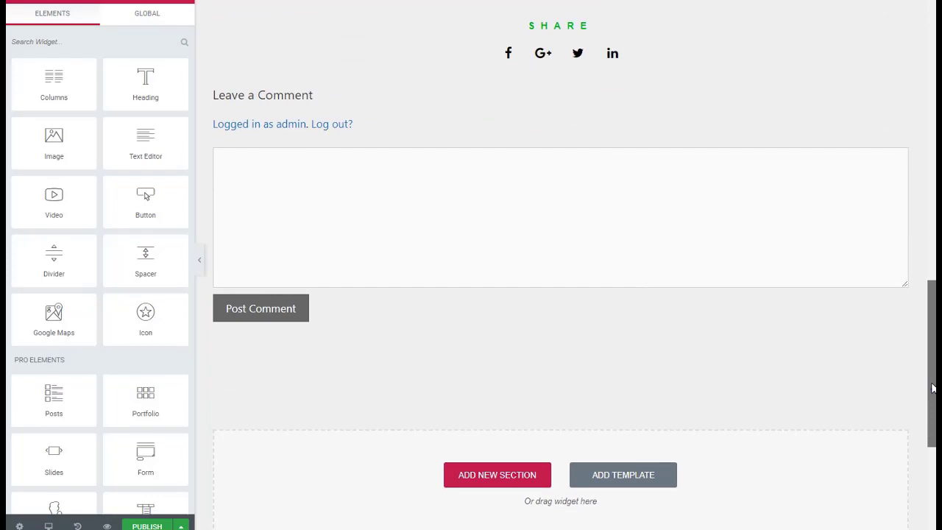
scroll(681, 247, up, 3)
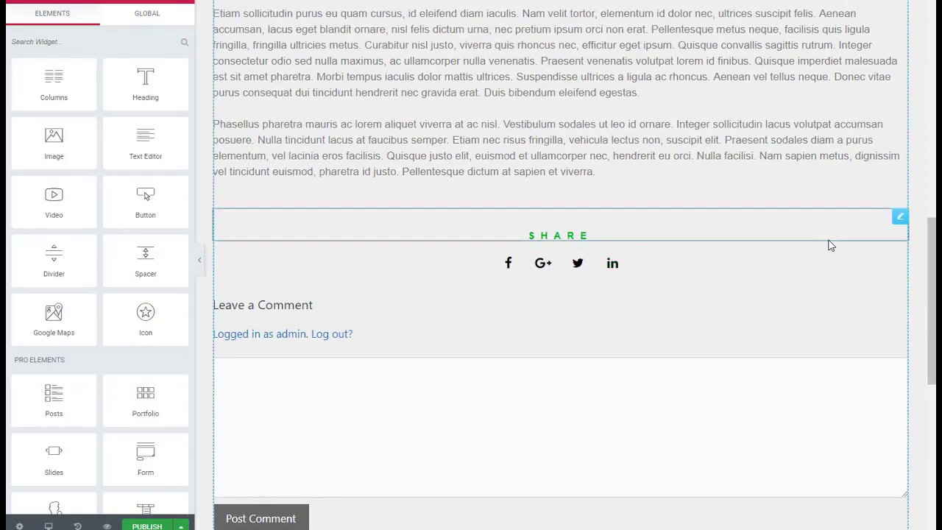
drag(932, 263, 928, 422)
key(Home)
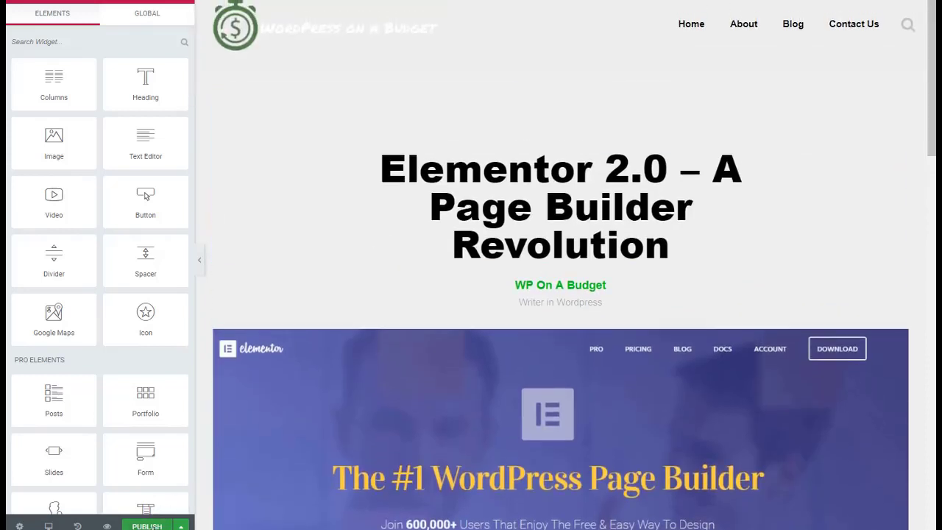
click(150, 526)
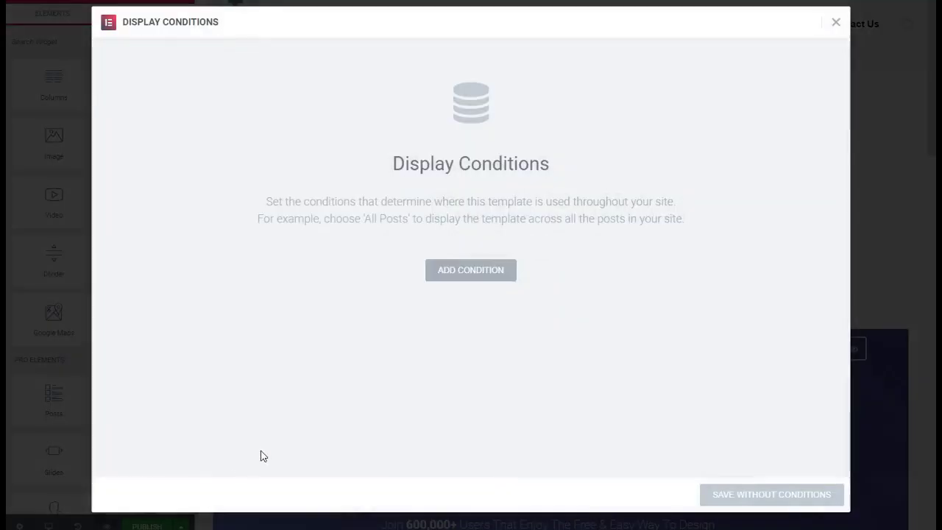
click(449, 271)
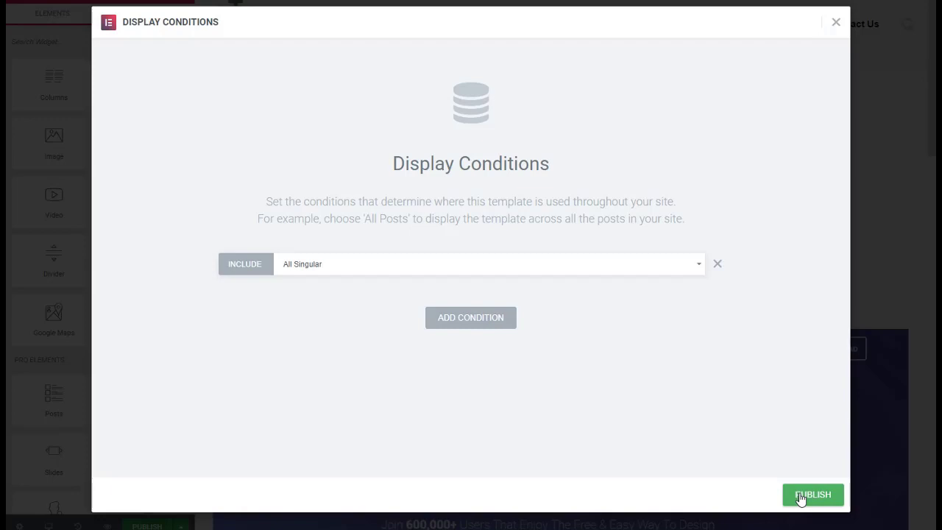
click(801, 498)
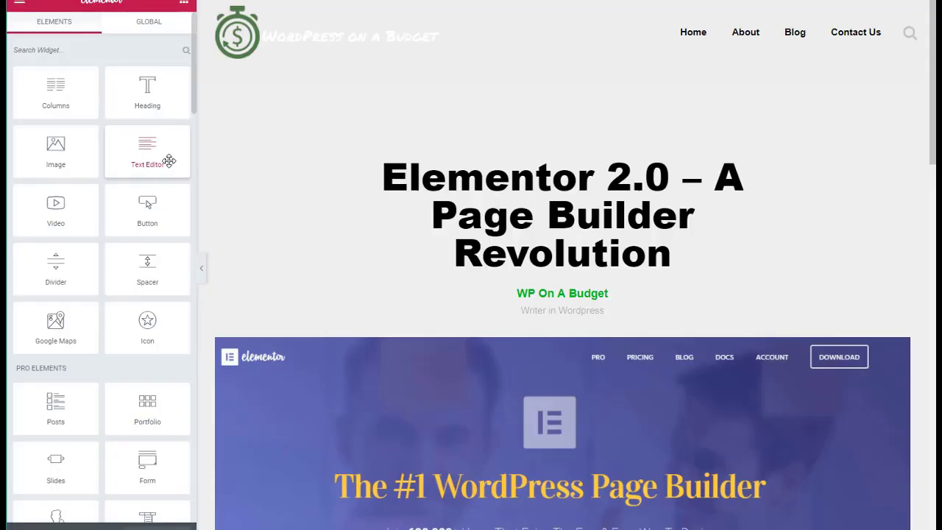
click(20, 8)
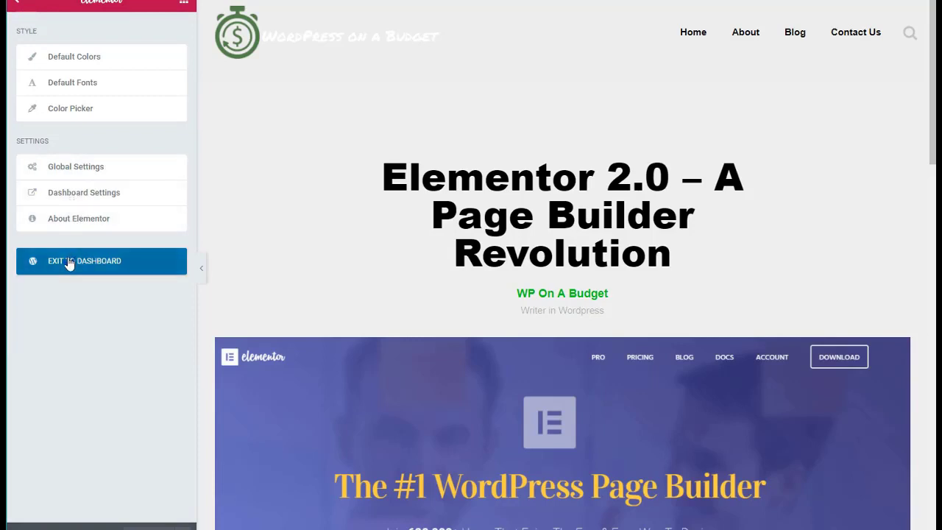
click(68, 262)
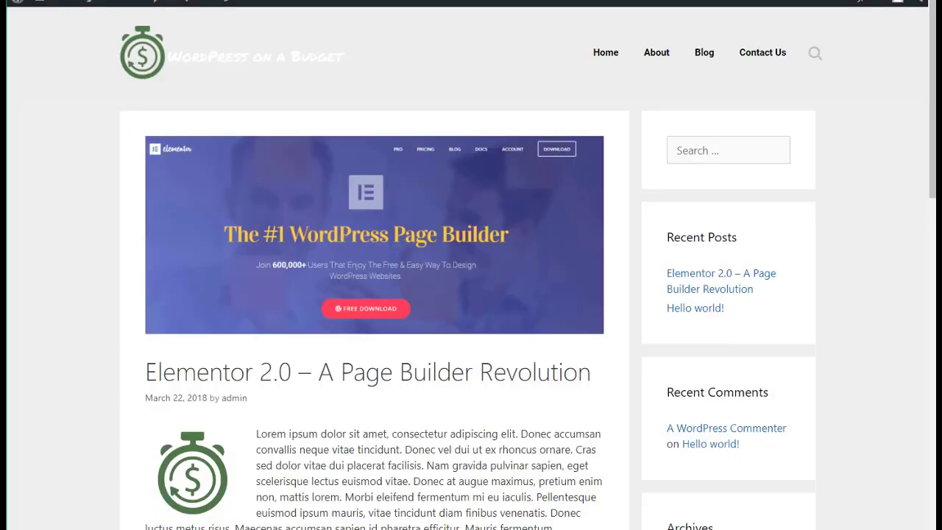
Reload the live post Elementor 2.0 – A Page Builder Revolution, check its layout with the published template, and close the post.
key(F5)
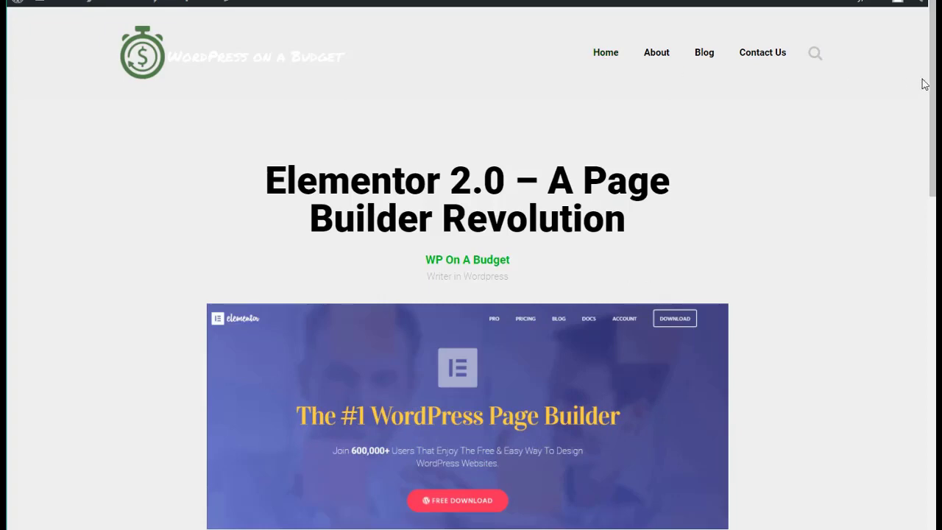
mouse_move(934, 87)
mouse_down()
mouse_move(934, 387)
mouse_move(933, 96)
mouse_up()
key(ctrl+w)
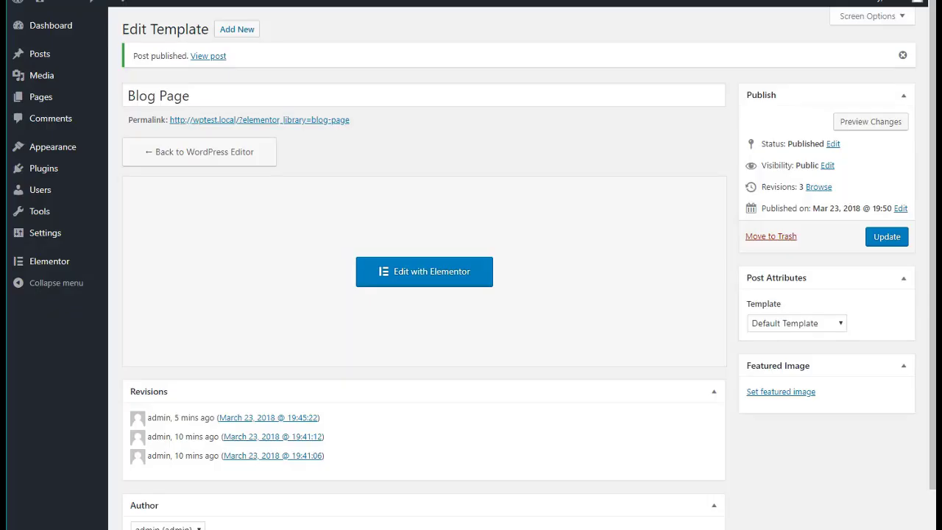